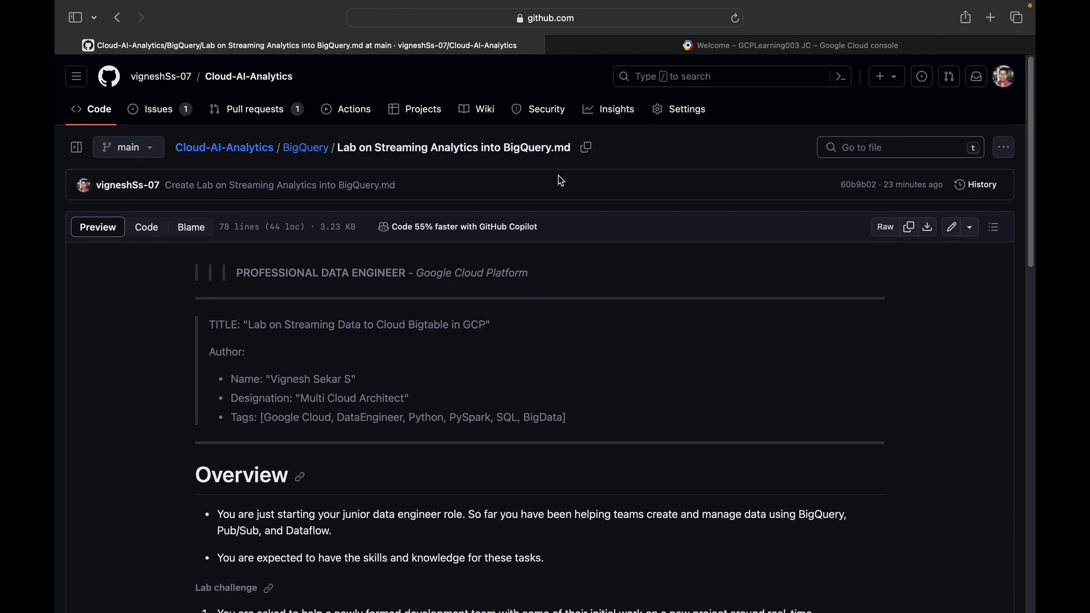
Step: Review the lab challenge tasks, and open Cloud Storage in the Google Cloud console
scroll(275, 410, "down", 6)
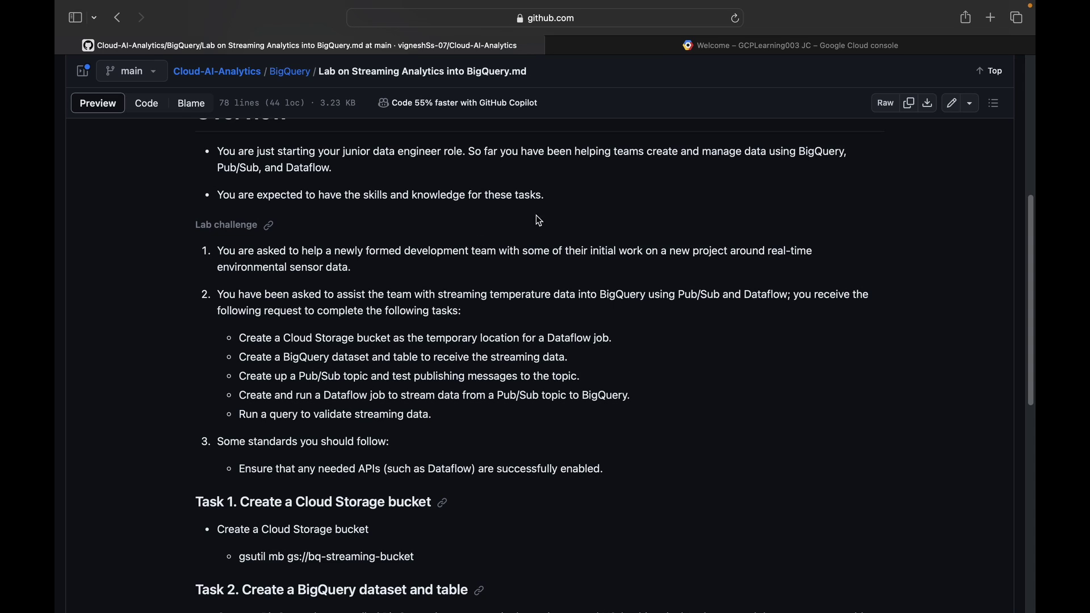
left_click(746, 46)
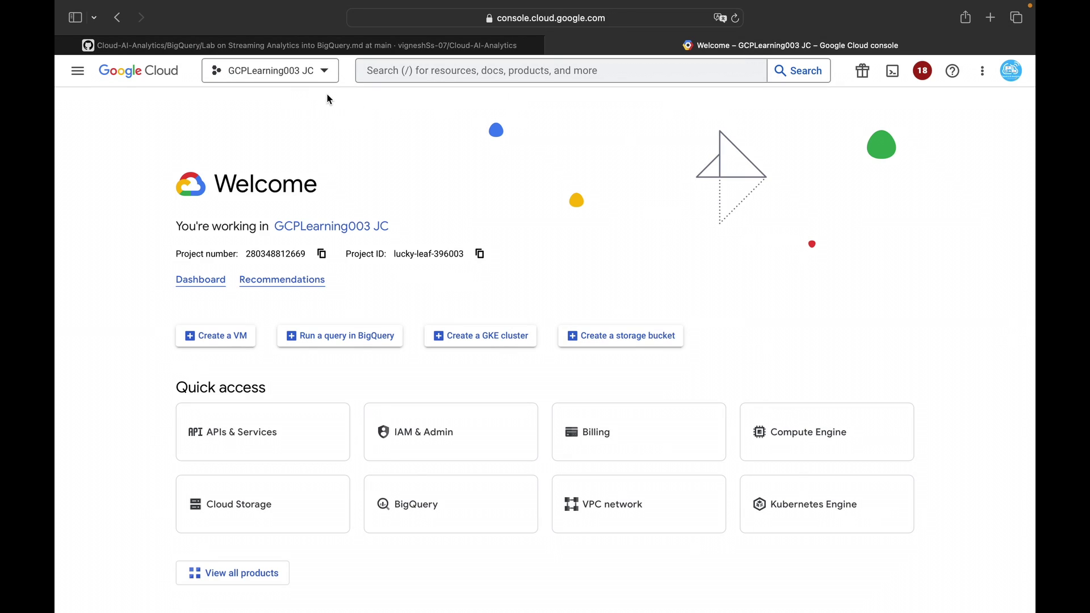
left_click(480, 70)
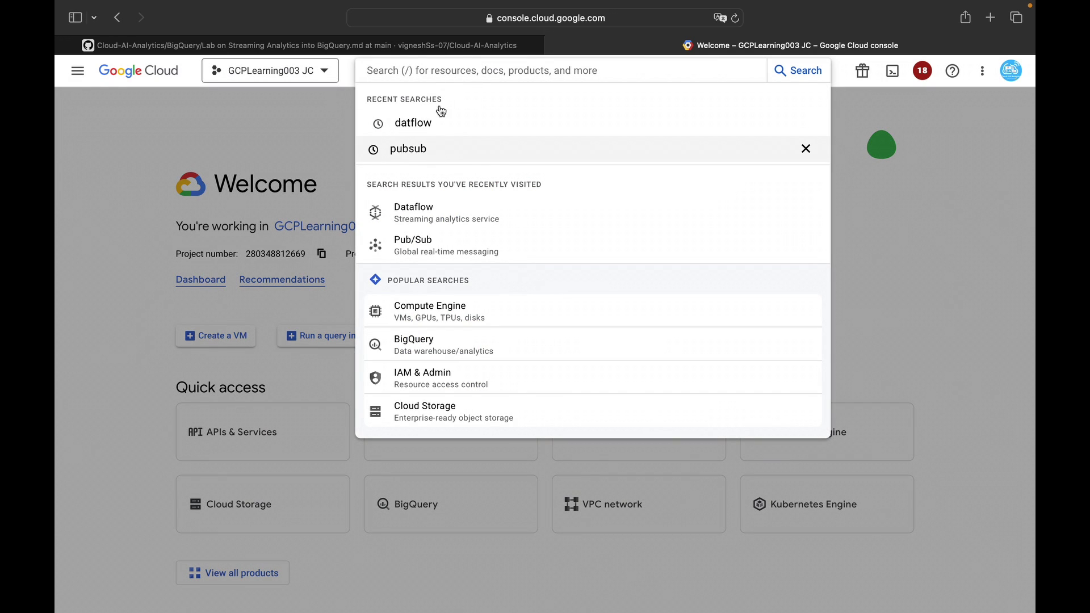
left_click(446, 408)
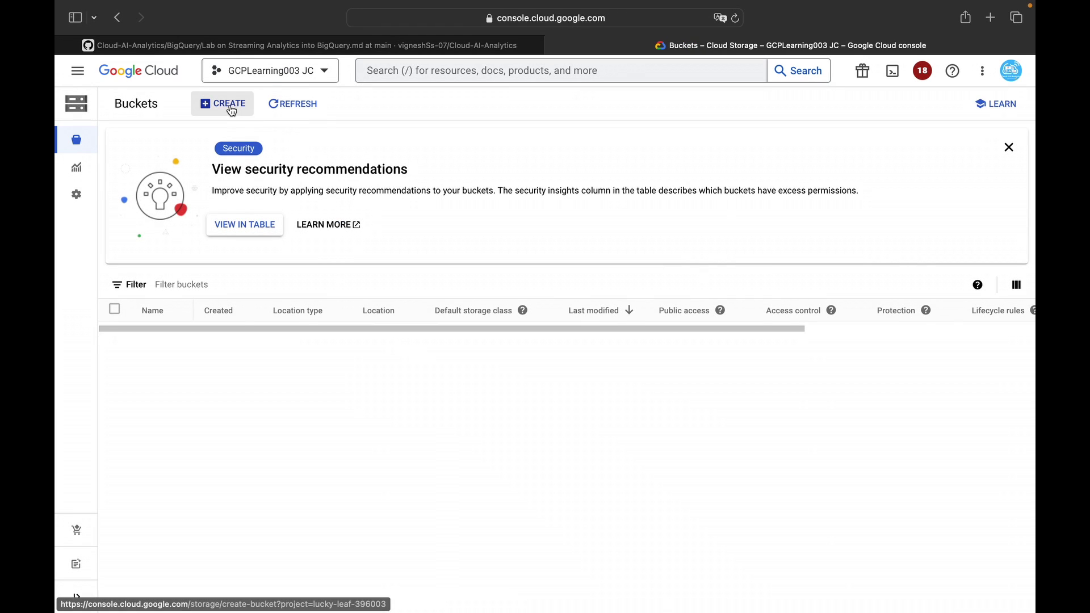
Step: Start a new storage bucket and name it tempbucket-pubsubtobq
left_click(230, 107)
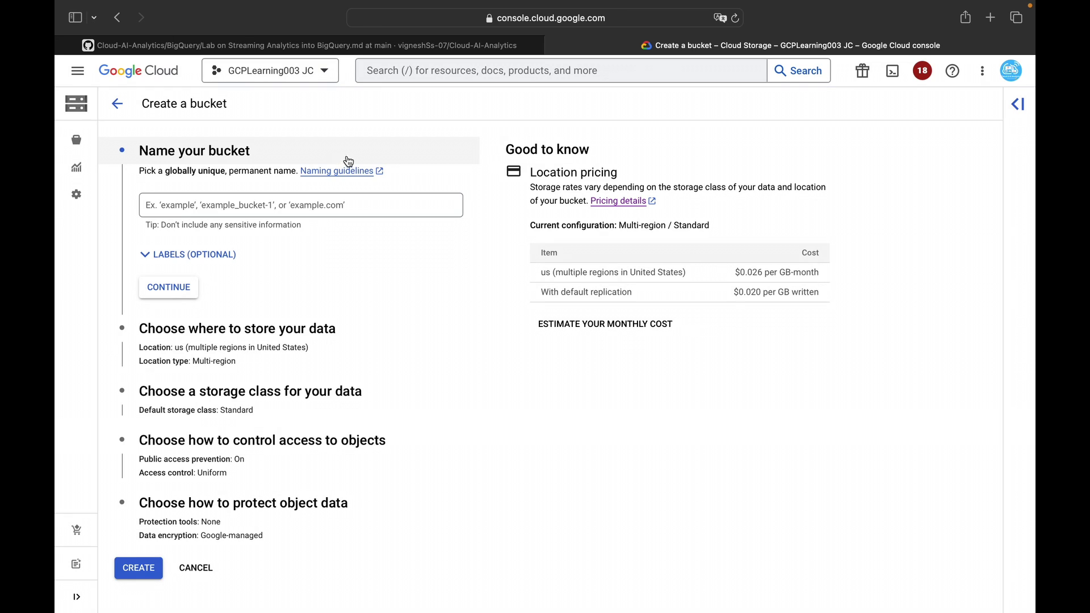
left_click(294, 206)
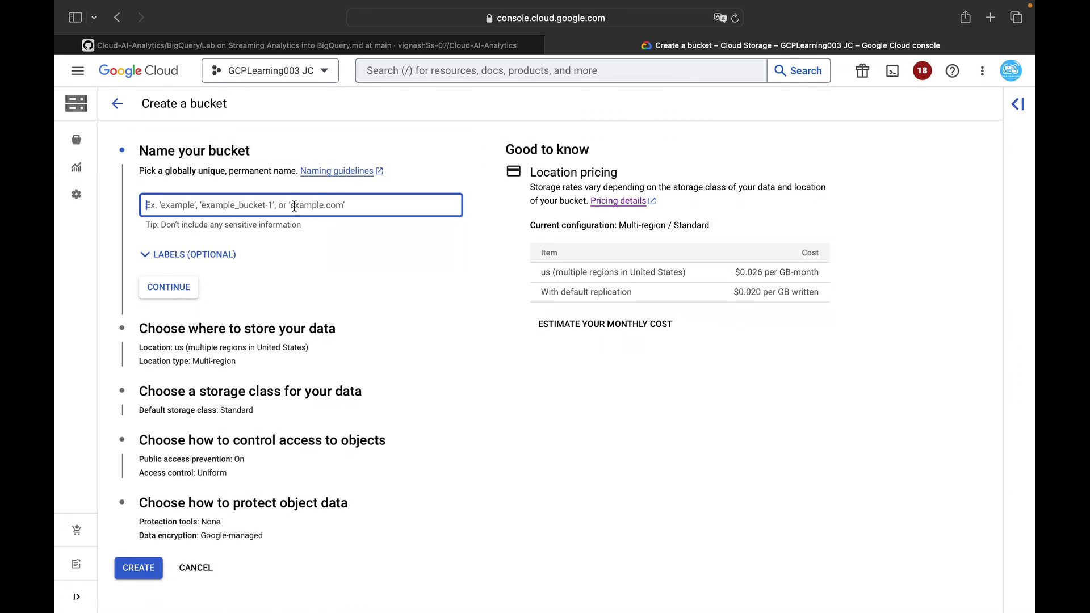
type("tempbucket")
type("-pu")
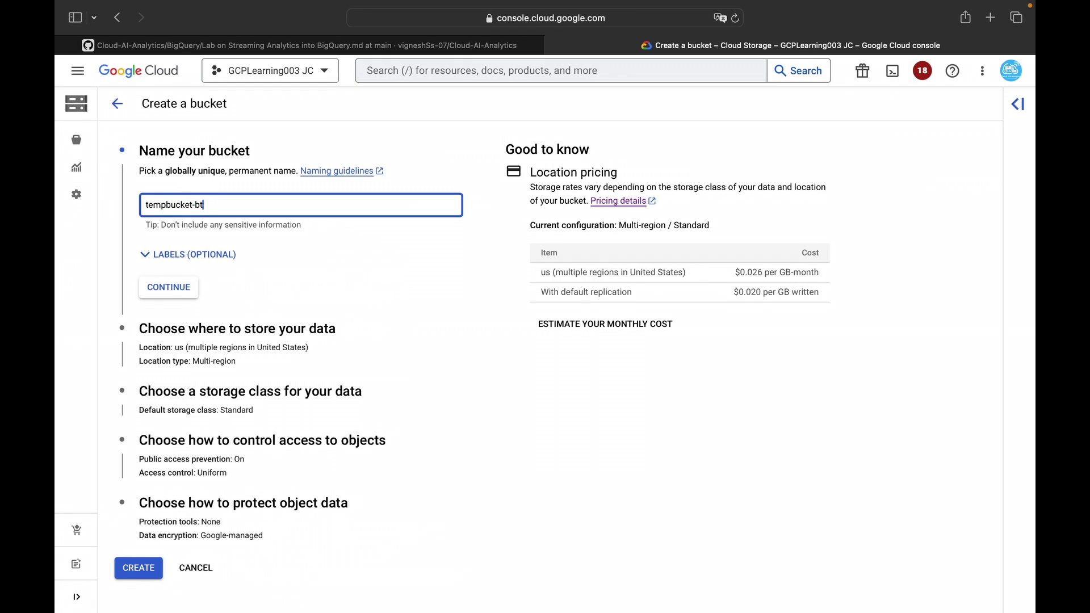
type("bsubt")
key("Left")
key("Left")
type("pubsubto")
key("Right")
key("Right")
key("BackSpace")
type("1")
key("BackSpace")
type("q")
left_click(173, 286)
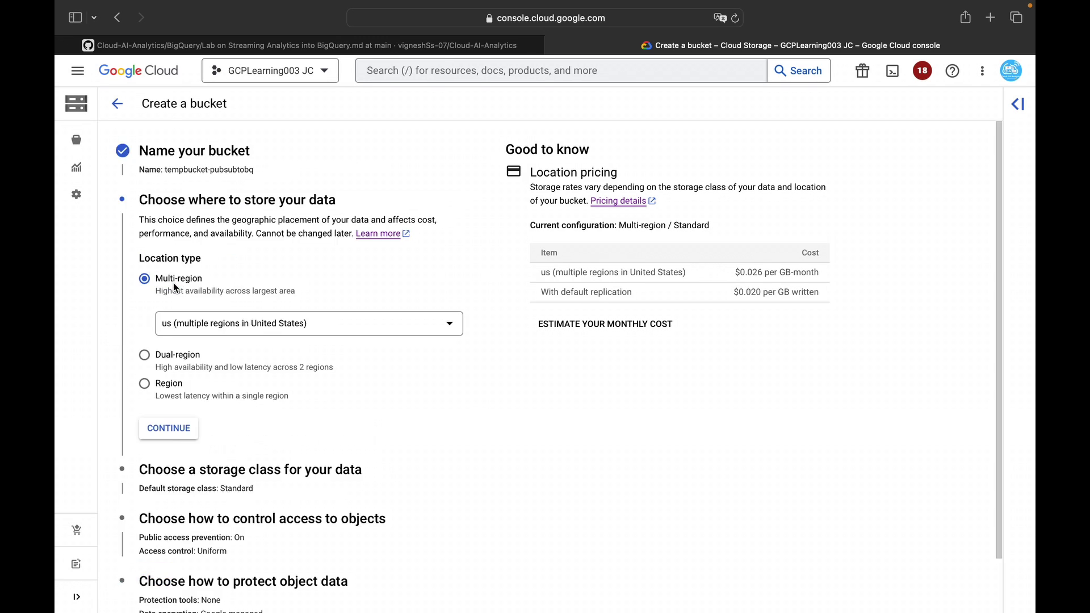
Step: Set the bucket's location to the single region us-east4 (Northern Virginia) and create it with the Standard storage class
left_click(145, 384)
left_click(193, 385)
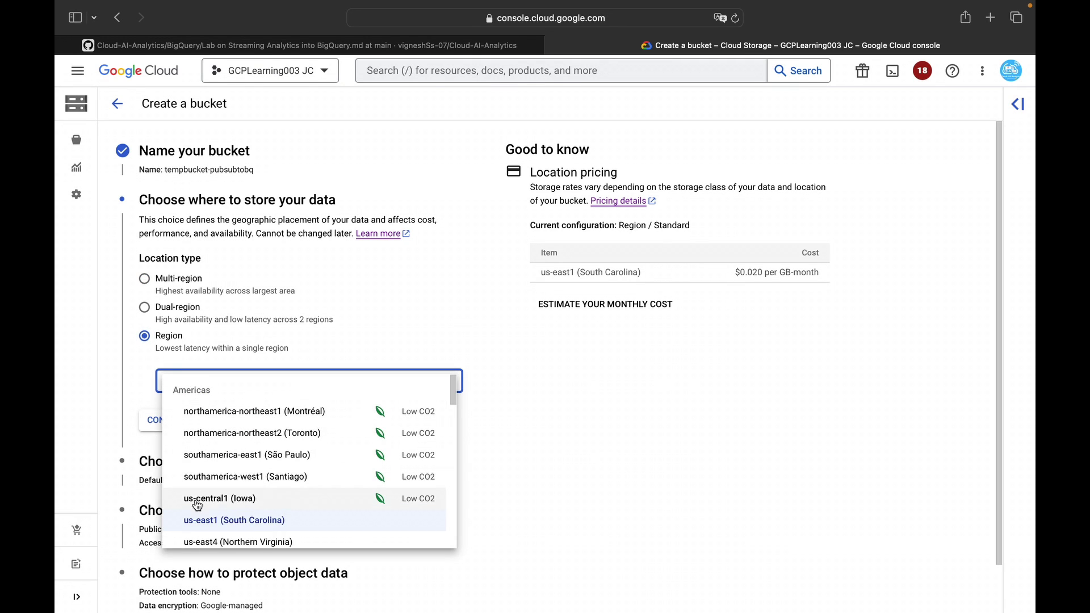
left_click(211, 541)
left_click(180, 425)
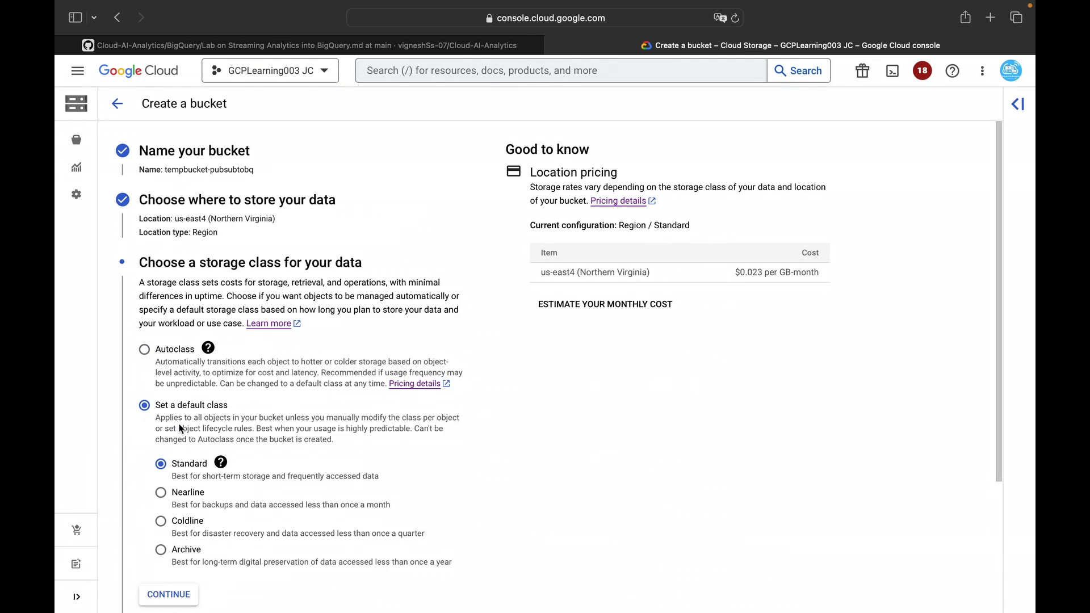
scroll(196, 389, "down", 3)
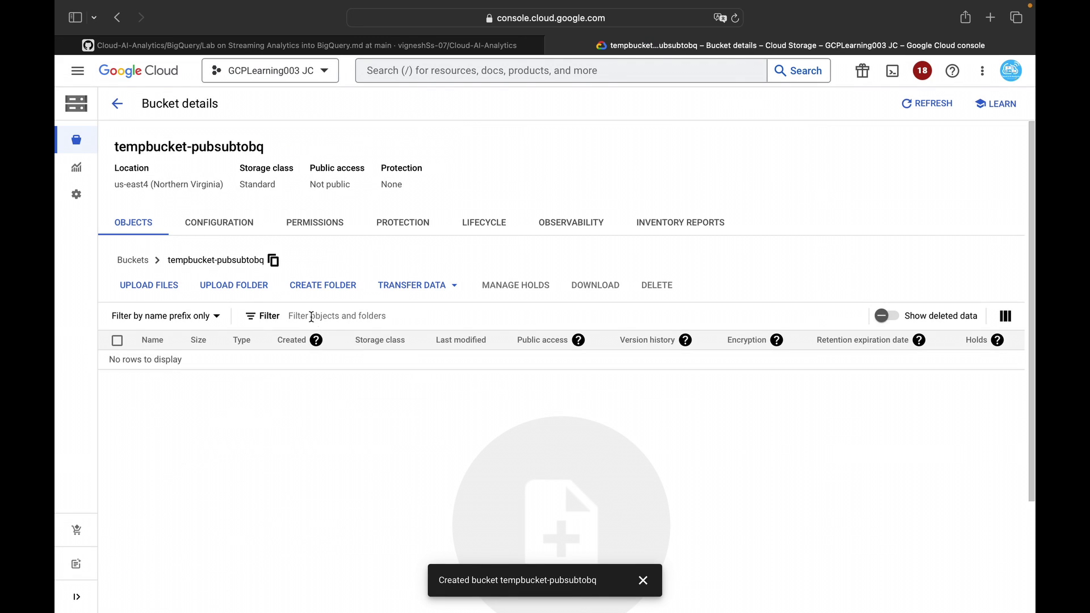
Step: Create a folder named temp inside the tempbucket-pubsubtobq bucket
left_click(311, 287)
left_click(455, 341)
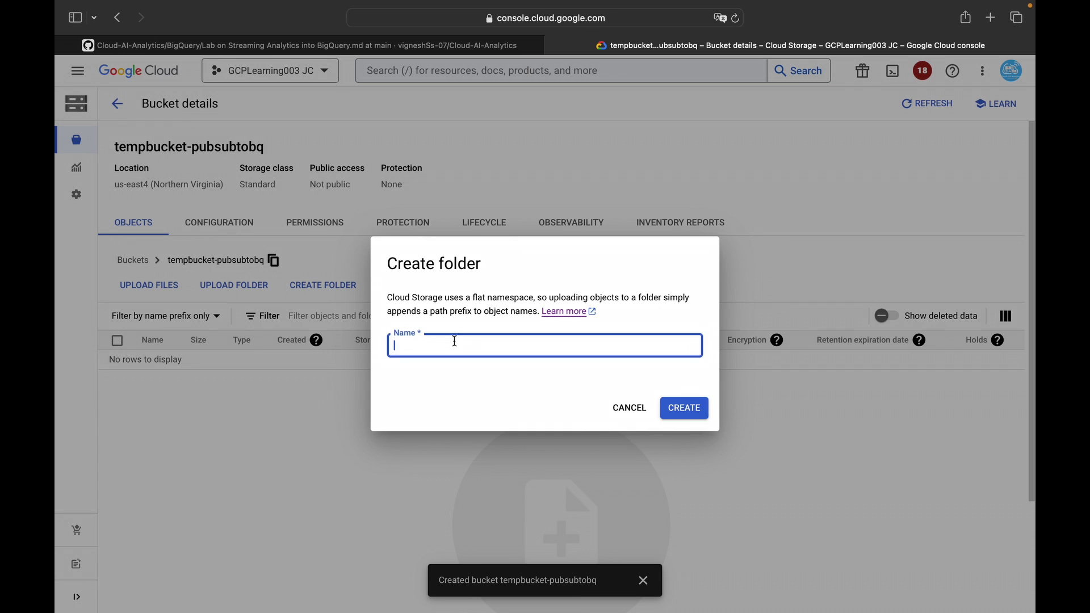
type("temp")
left_click(683, 408)
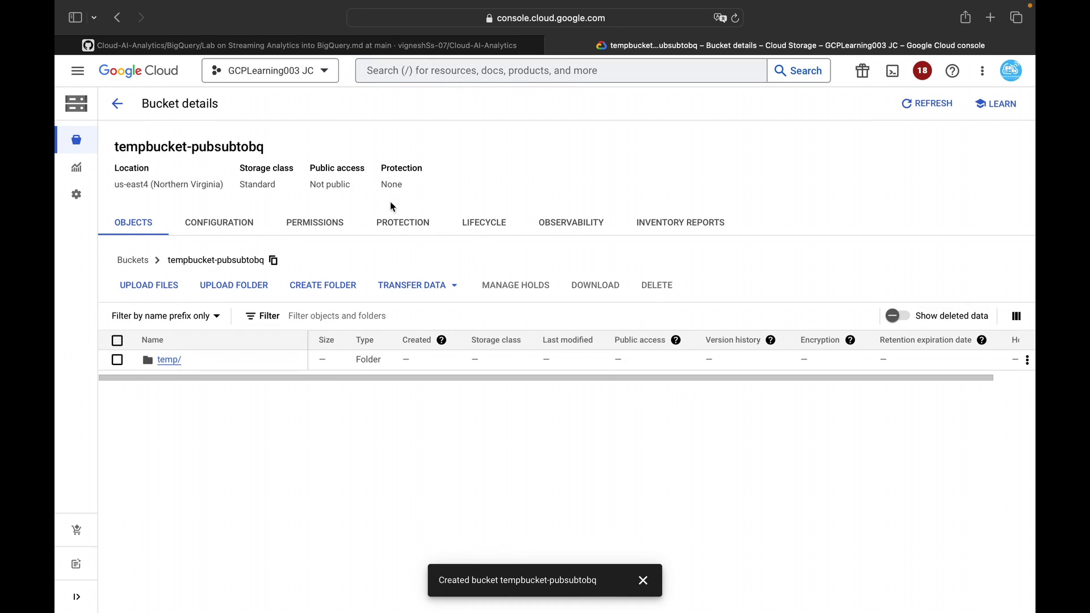
Step: Open BigQuery and start a new dataset in the current project with the ID streaming_pubsubtobq
left_click(528, 71)
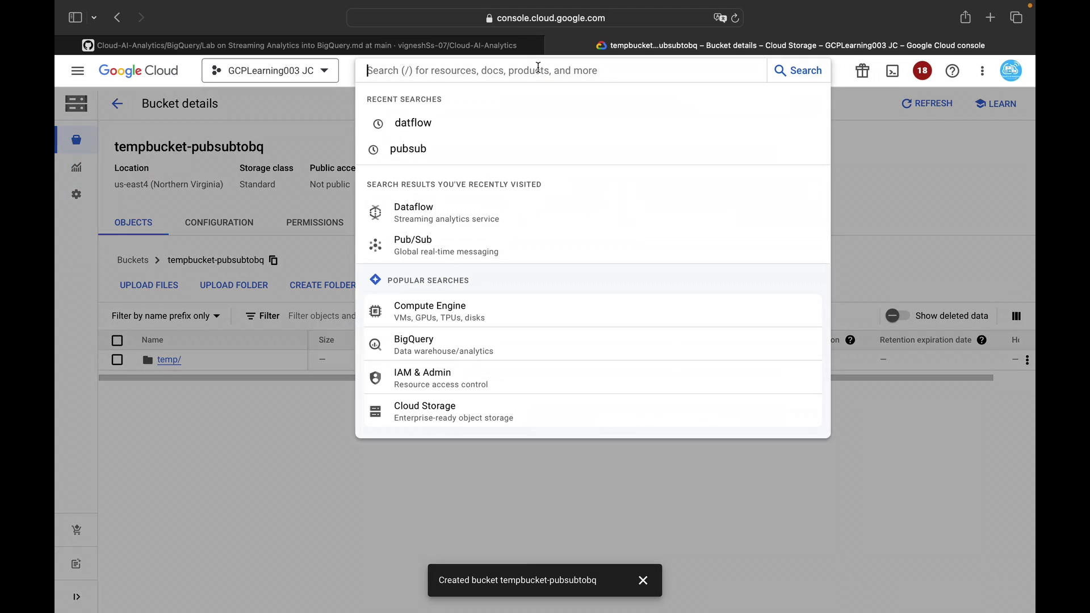
left_click(458, 352)
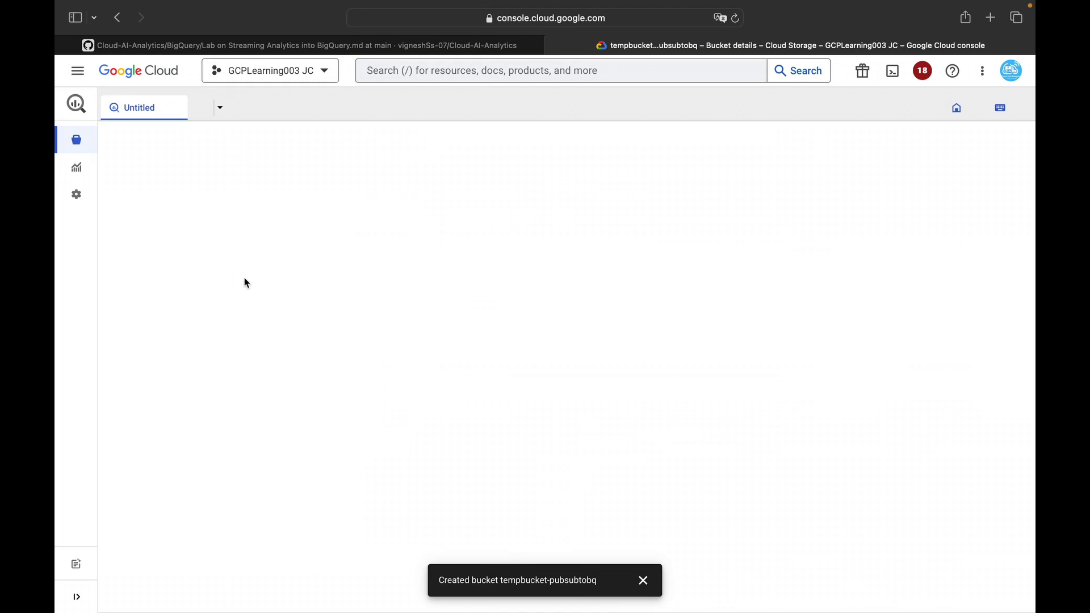
left_click(284, 202)
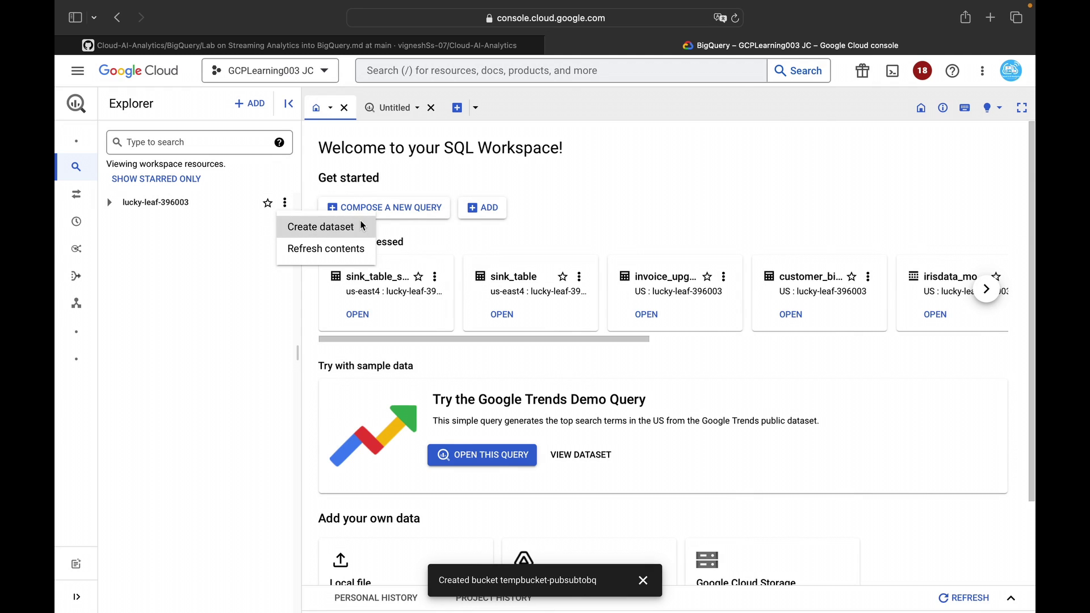
left_click(308, 227)
left_click(710, 158)
type("streaming-pubsubtobq")
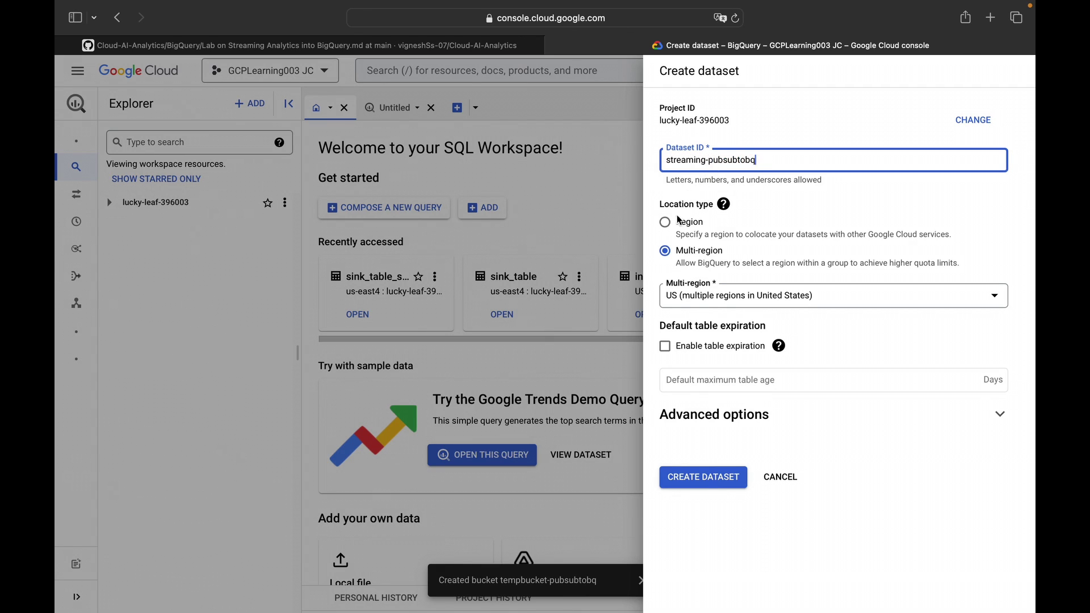
left_click(699, 256)
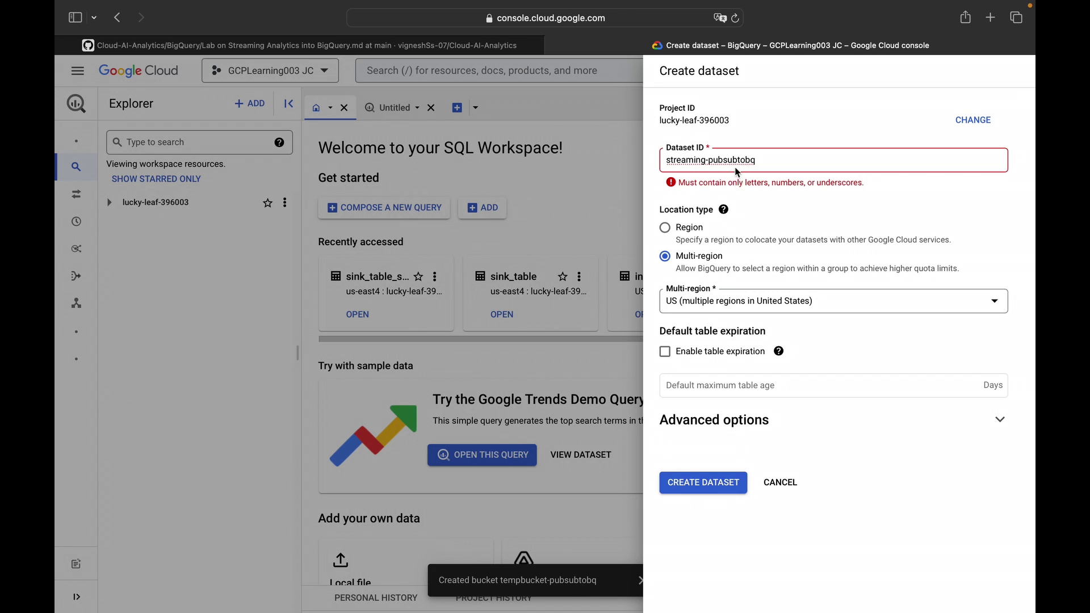
left_click(710, 161)
key("BackSpace")
type("_")
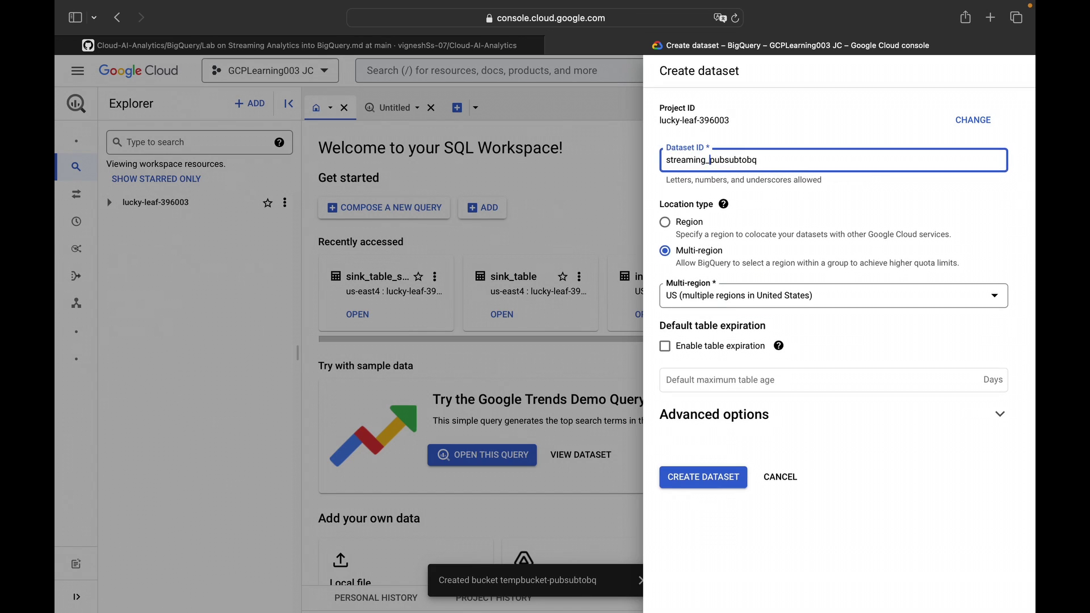
Step: Set the dataset's location type to Region with us-east4 (Northern Virginia) and create the dataset
left_click(689, 295)
left_click(670, 227)
left_click(670, 227)
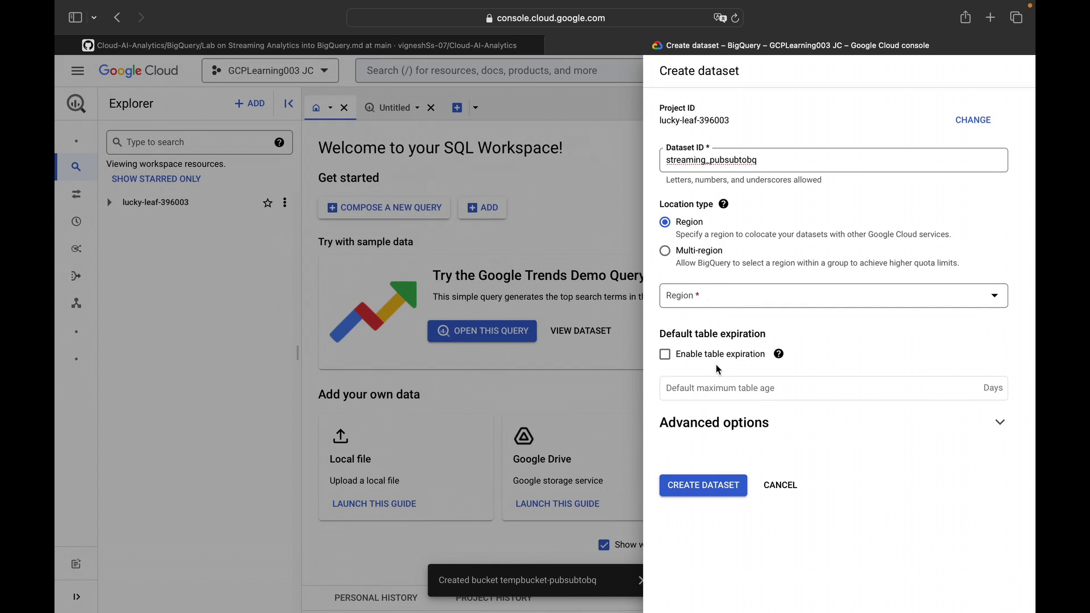
left_click(747, 300)
scroll(726, 448, "down", 3)
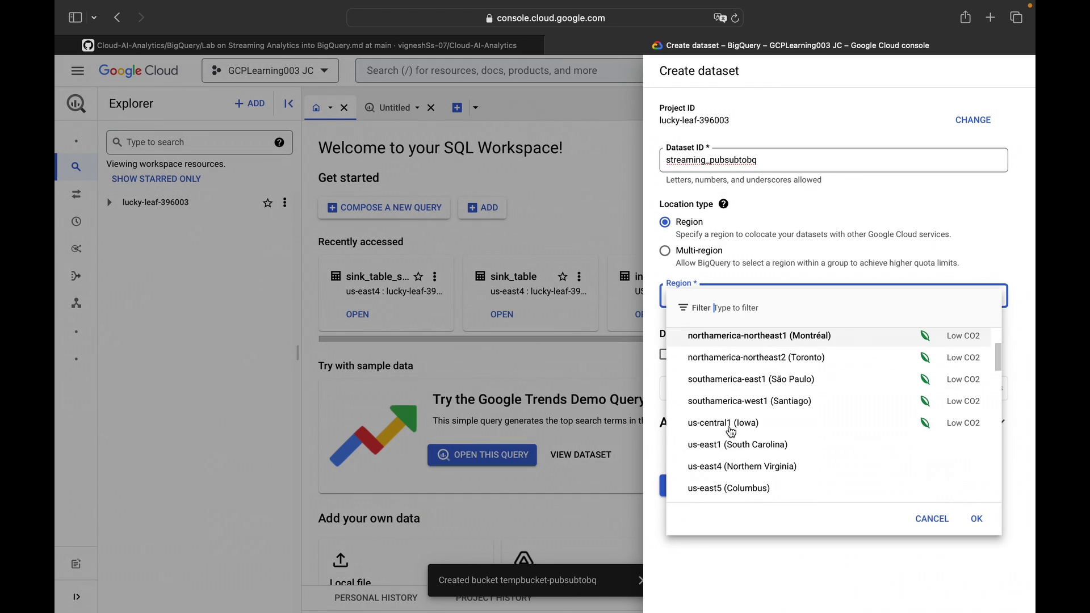
left_click(723, 461)
left_click(708, 487)
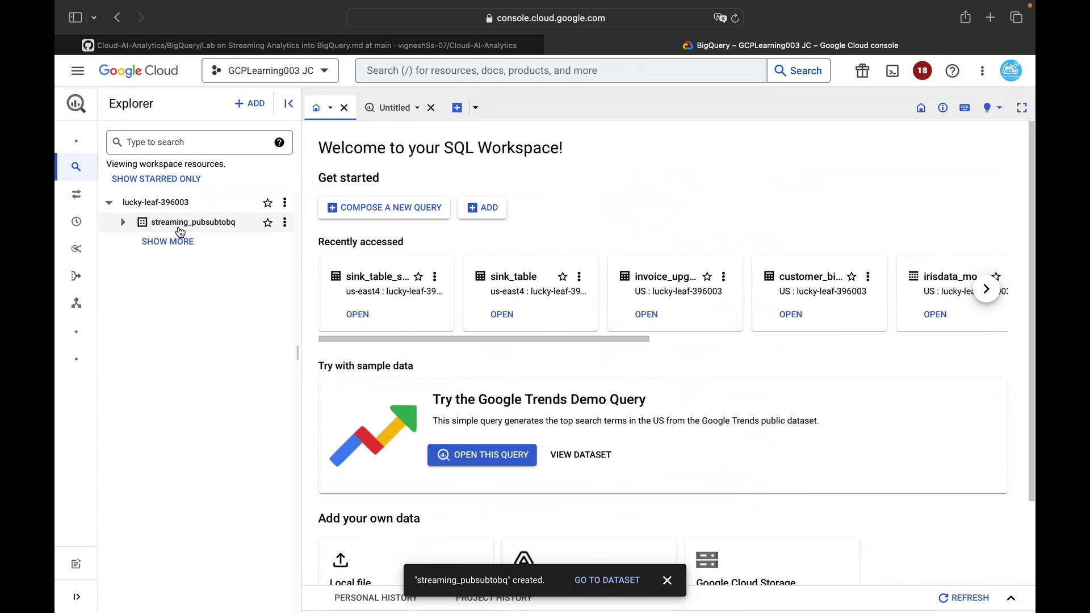
Step: Start an empty native table named stream_pubsubtobq in the streaming_pubsubtobq dataset
left_click(285, 224)
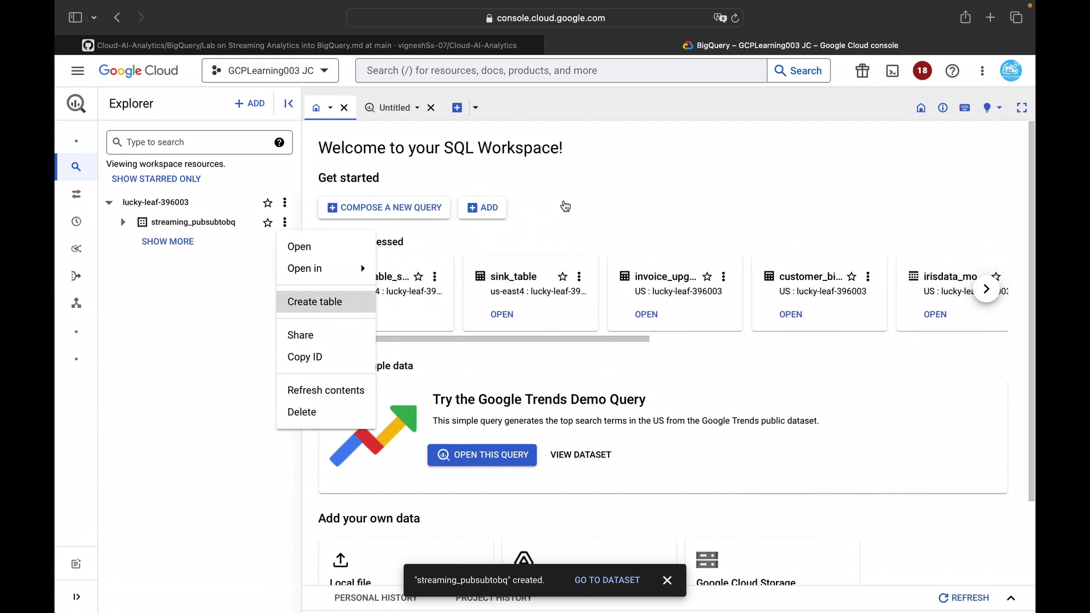
left_click(321, 301)
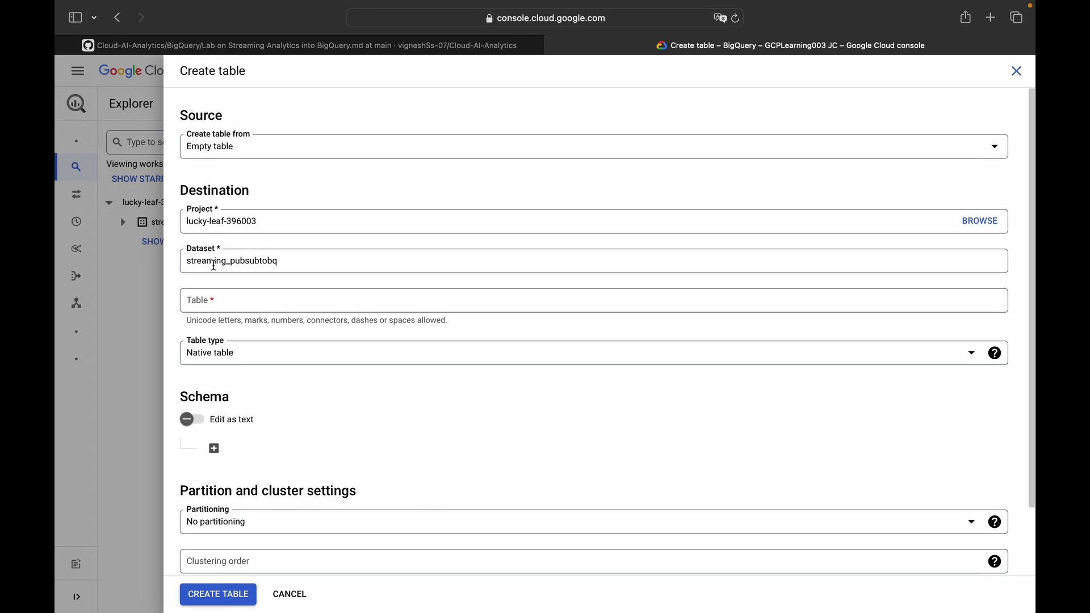
left_click(225, 300)
type("stream")
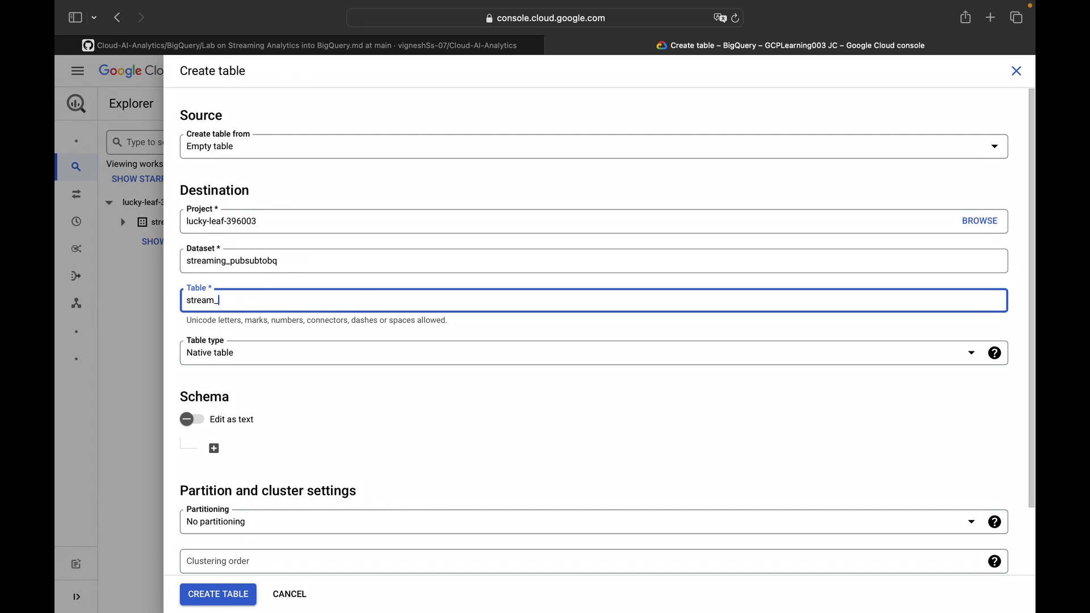
type("_pubsubtobq")
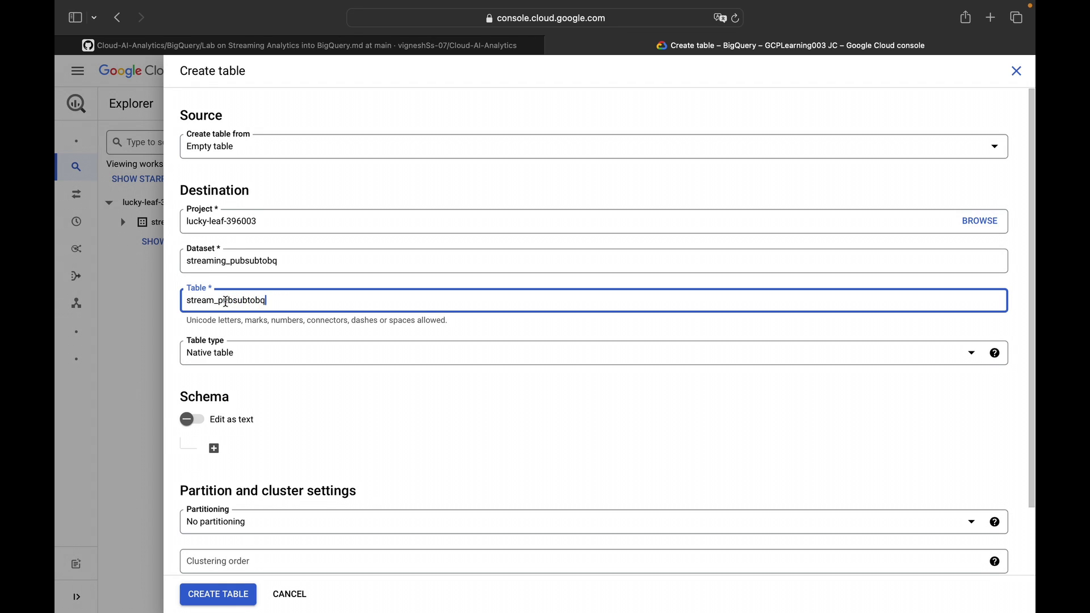
left_click(215, 363)
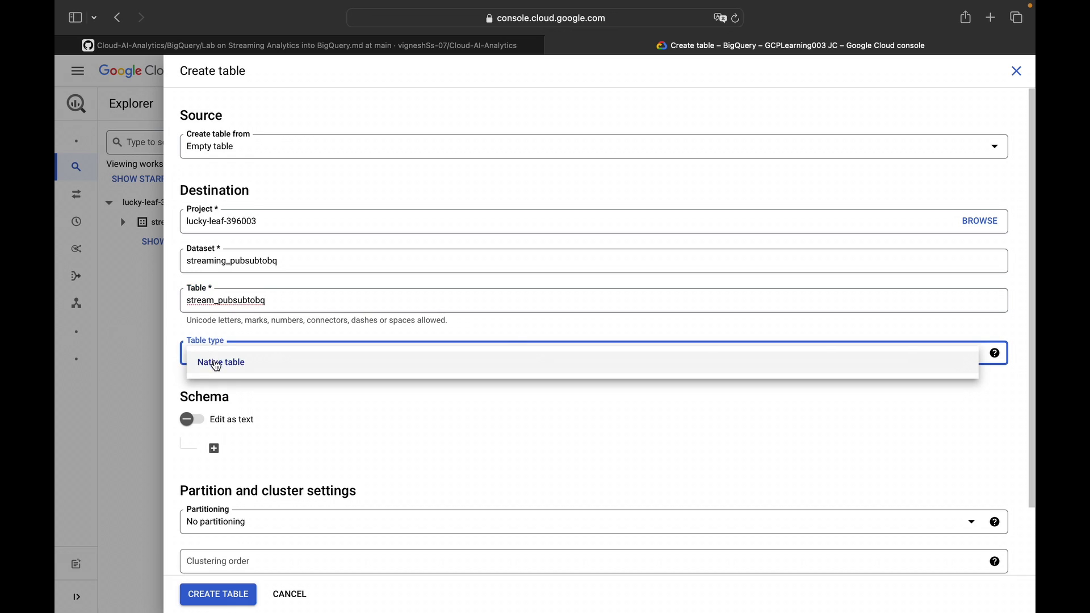
left_click(217, 361)
Step: Add a nullable STRING field named data to the table schema and create the table
scroll(234, 416, "down", 1)
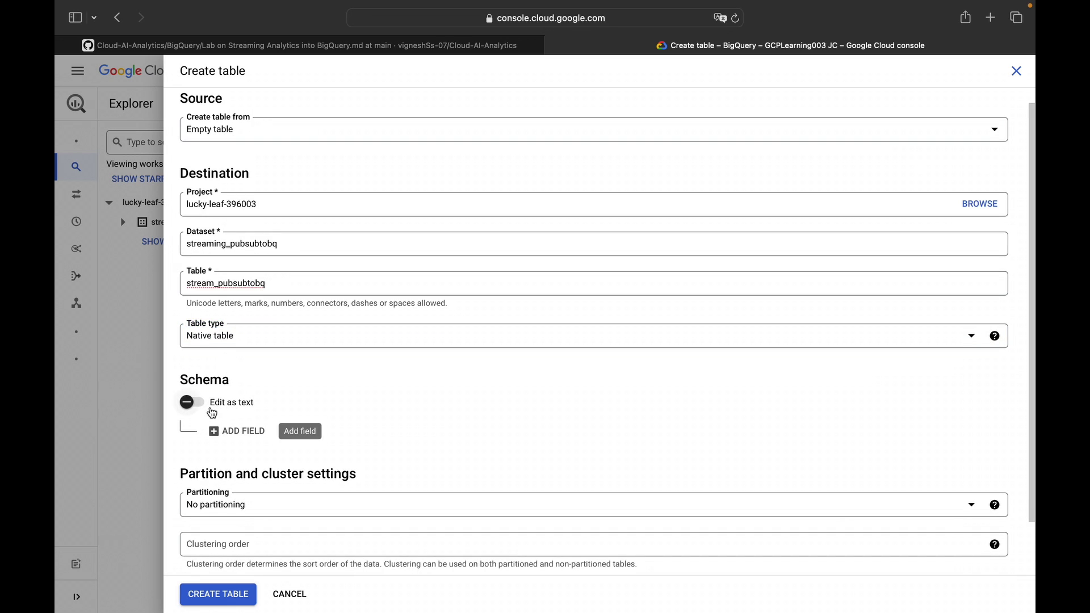
left_click(238, 433)
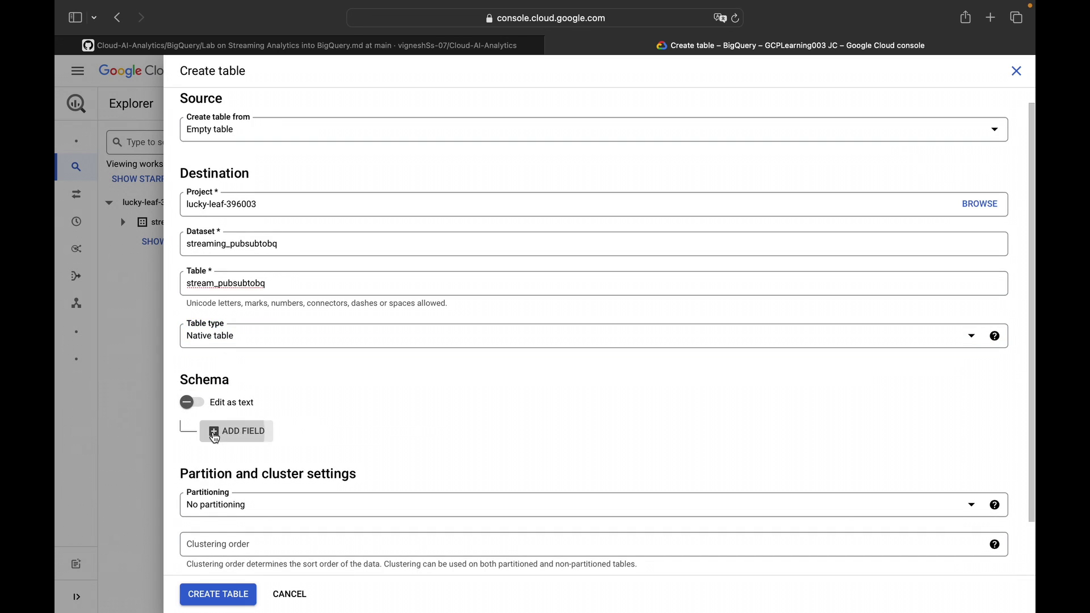
type("data")
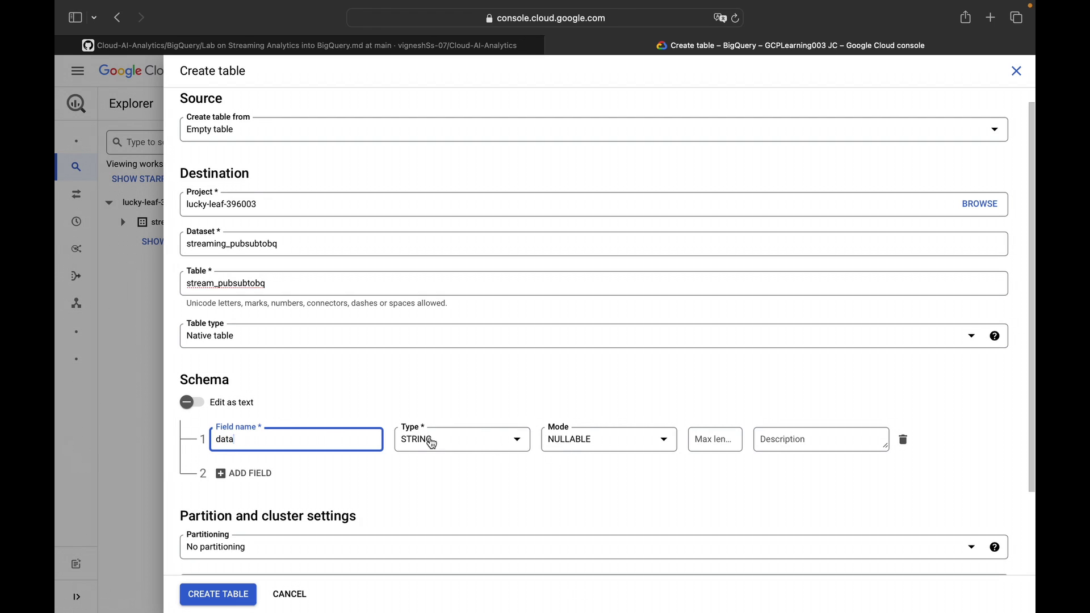
scroll(377, 435, "down", 3)
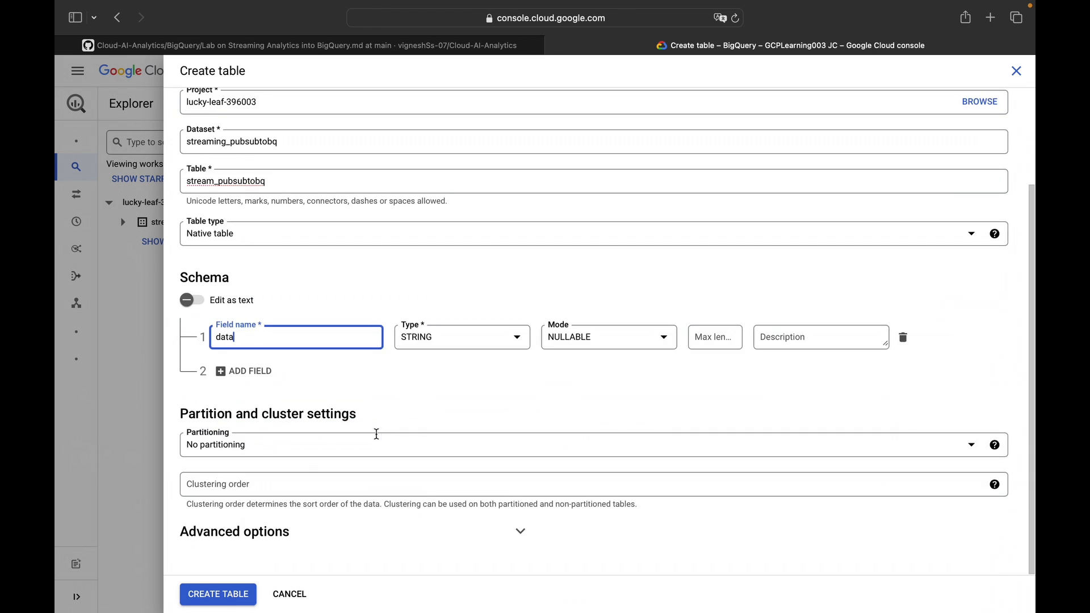
left_click(216, 593)
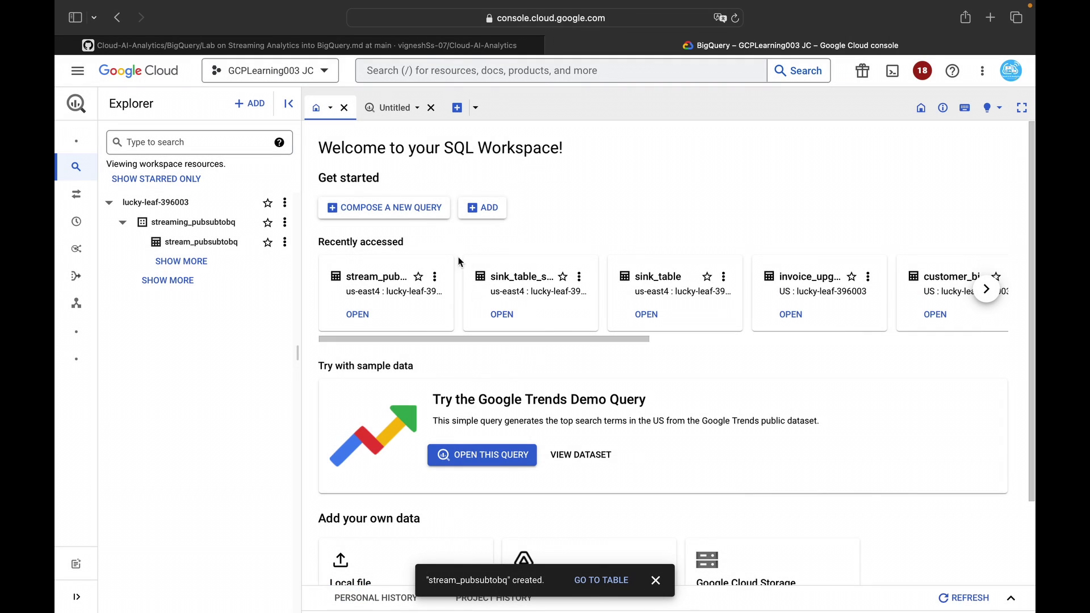
Step: Check the task list in the GitHub lab document, then return to the Google Cloud console and open Pub/Sub
left_click(423, 50)
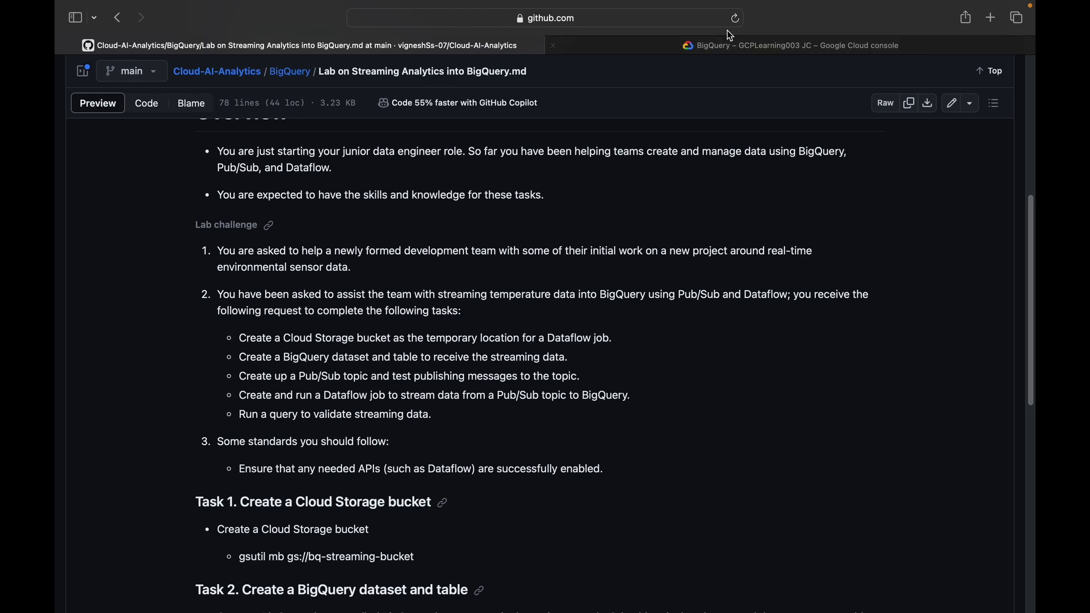
left_click(732, 54)
left_click(576, 72)
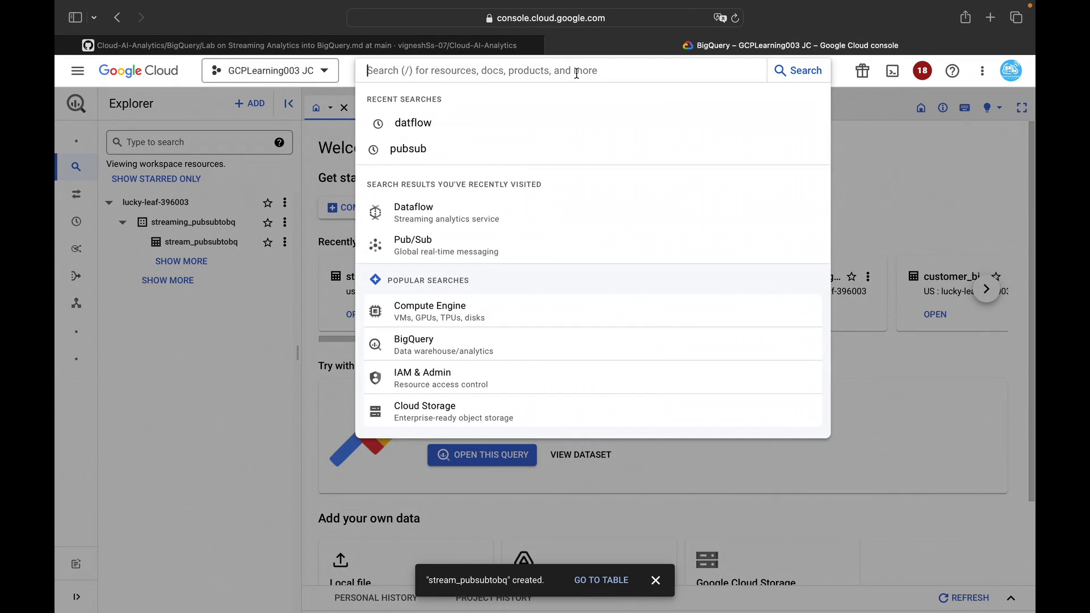
type("pubsub")
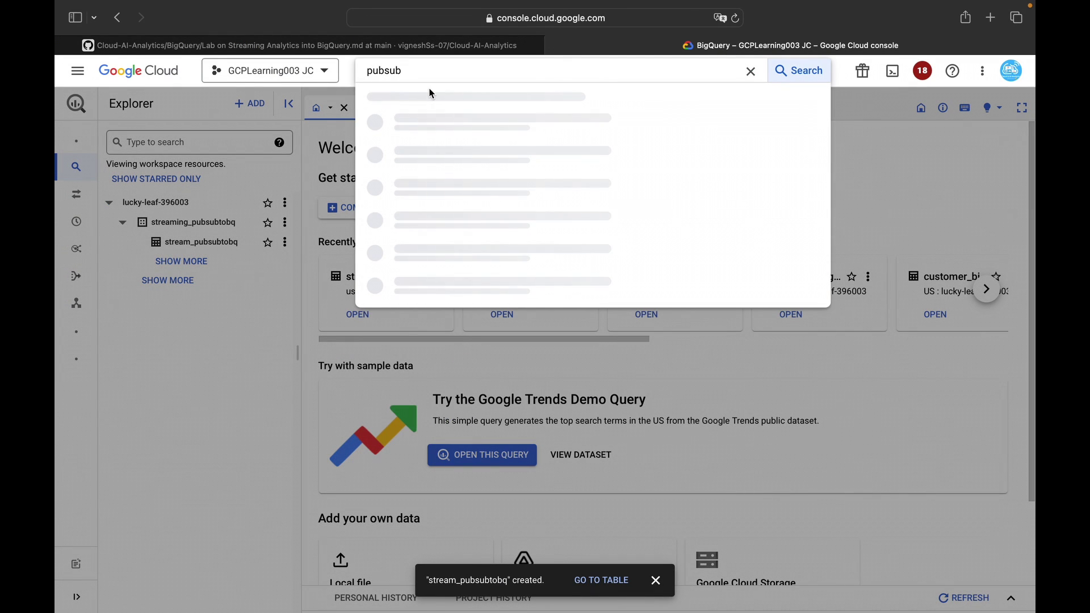
left_click(442, 139)
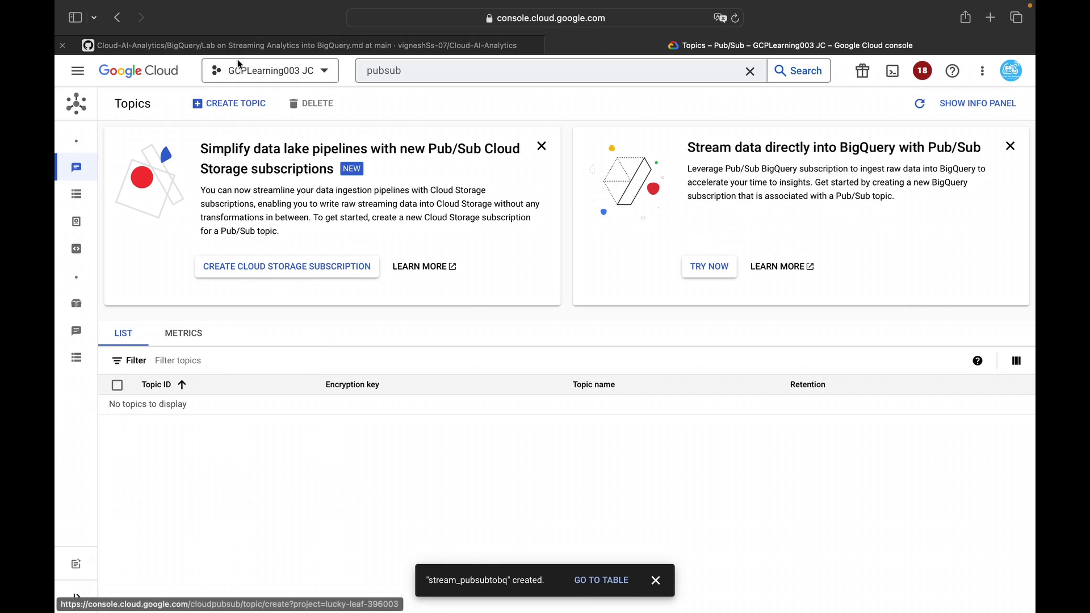
Step: Create a Pub/Sub topic with the ID streaming-pubsubtobq, without a default subscription and with the Google-managed encryption key
left_click(256, 104)
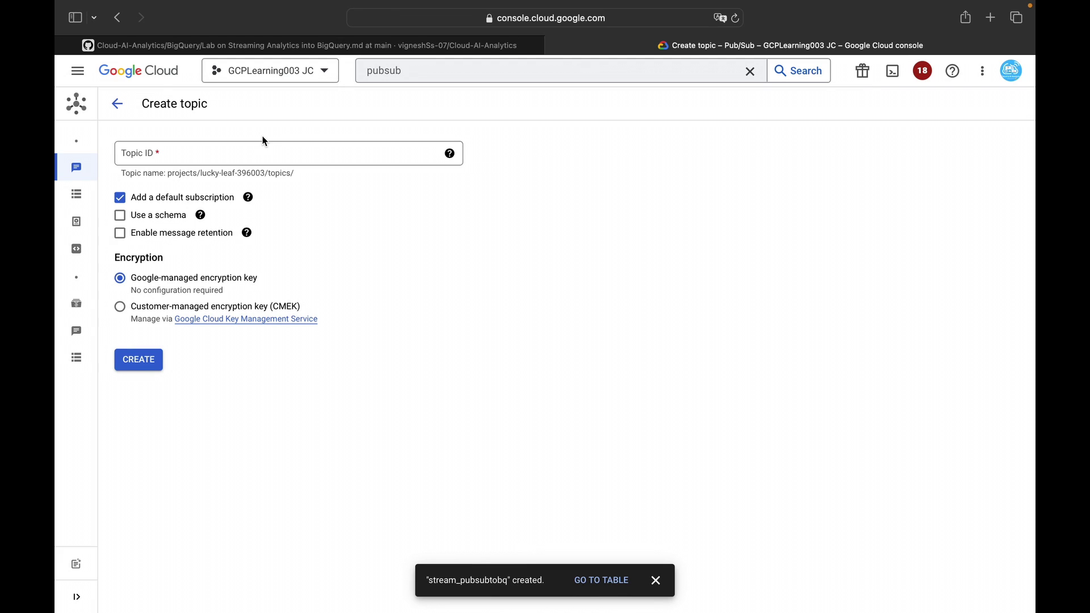
left_click(240, 152)
type("streaming-p")
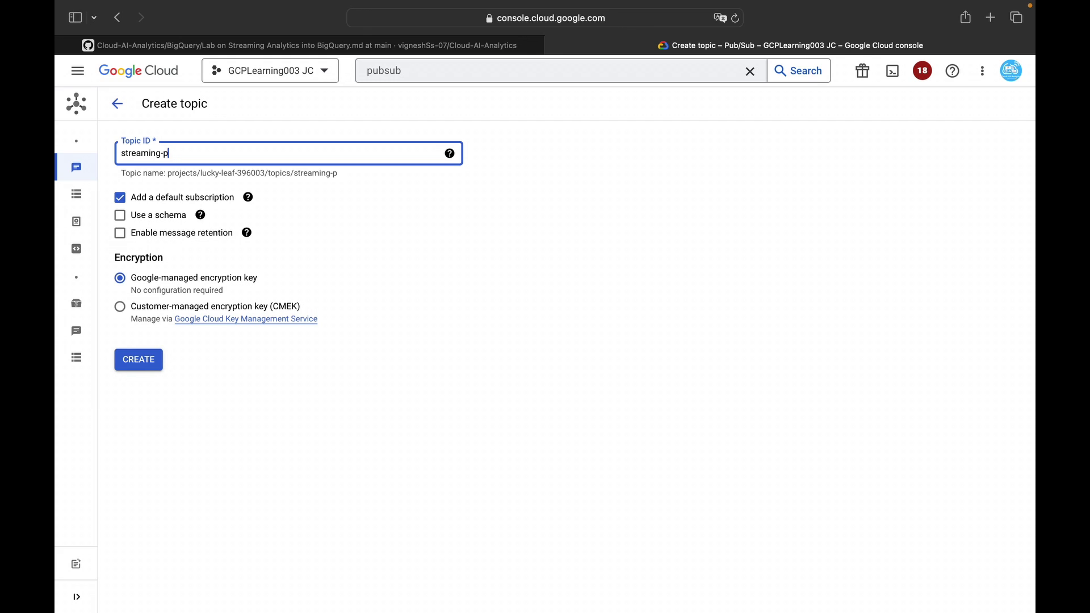
type("ubsubtobq")
left_click(120, 198)
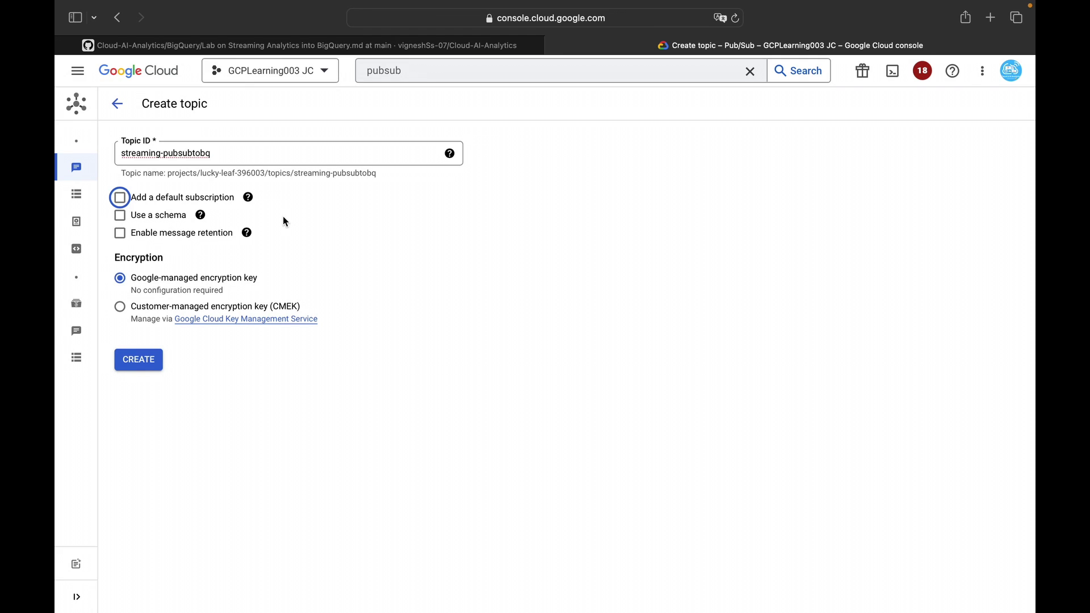
left_click(136, 361)
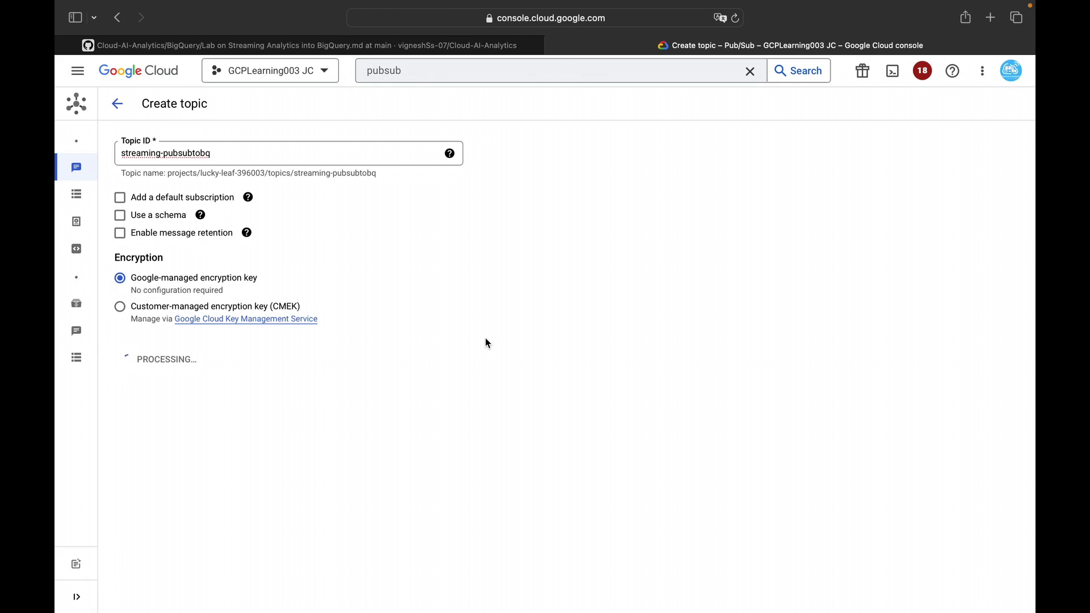
Step: Check the lab's task list again, then open Dataflow in the Google Cloud console and start a job from a template
left_click(434, 48)
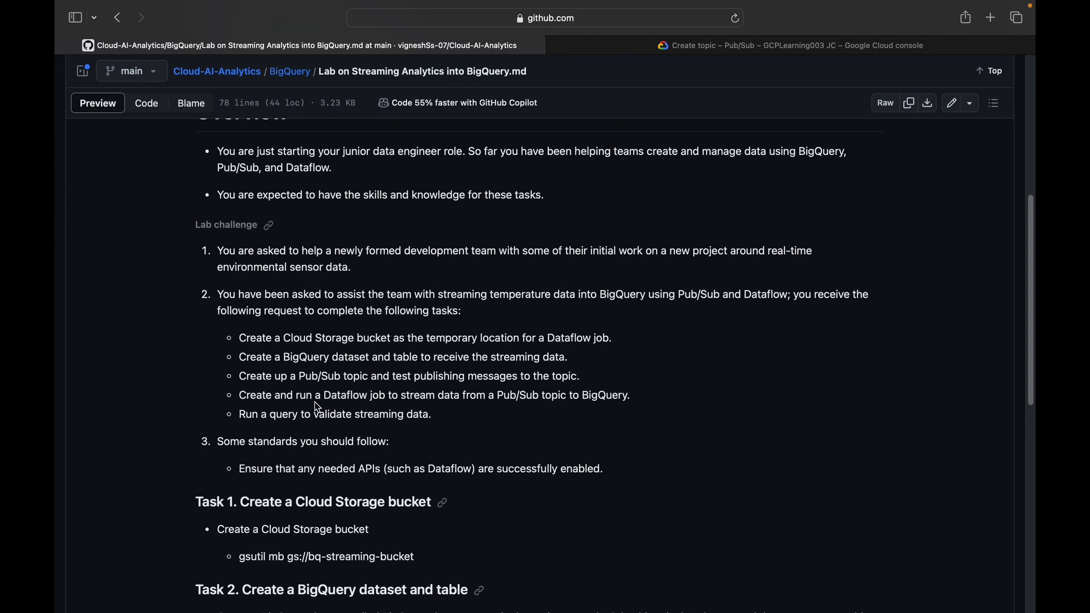
left_click(718, 49)
left_click(483, 70)
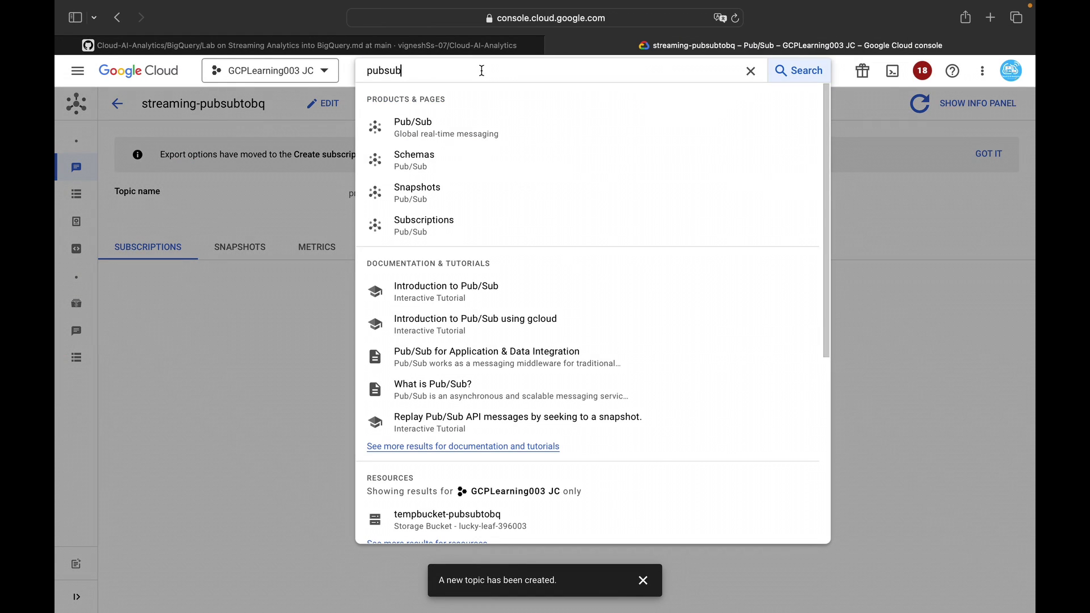
key("super+a")
type("dataflow")
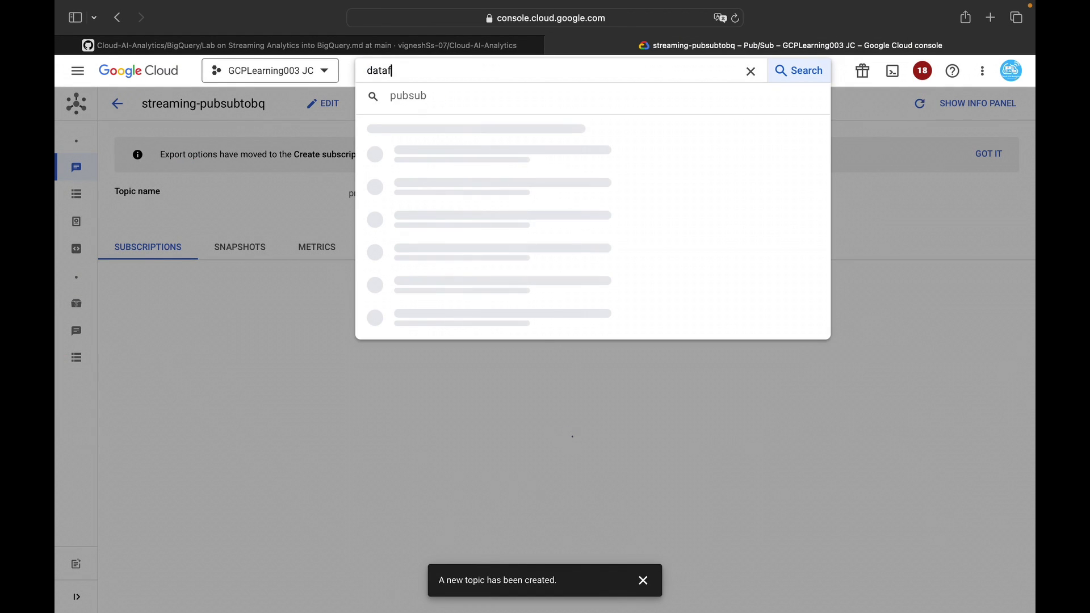
left_click(469, 165)
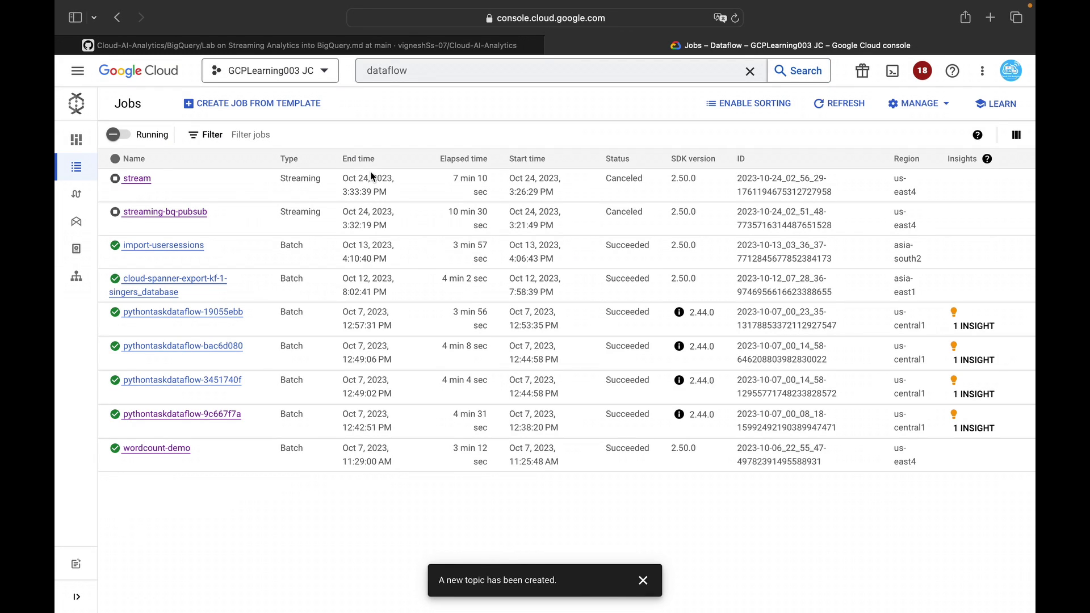
left_click(252, 103)
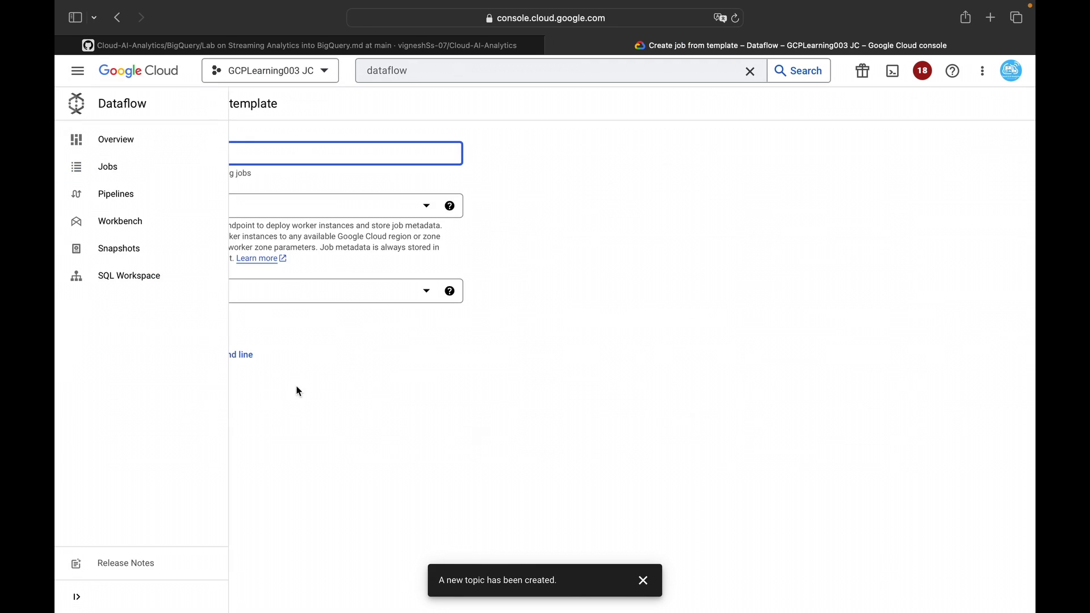
Step: Name the Dataflow job stream_pubsubtobq and set its regional endpoint to us-east4 (Northern Virginia)
left_click(548, 398)
left_click(238, 152)
type("stre")
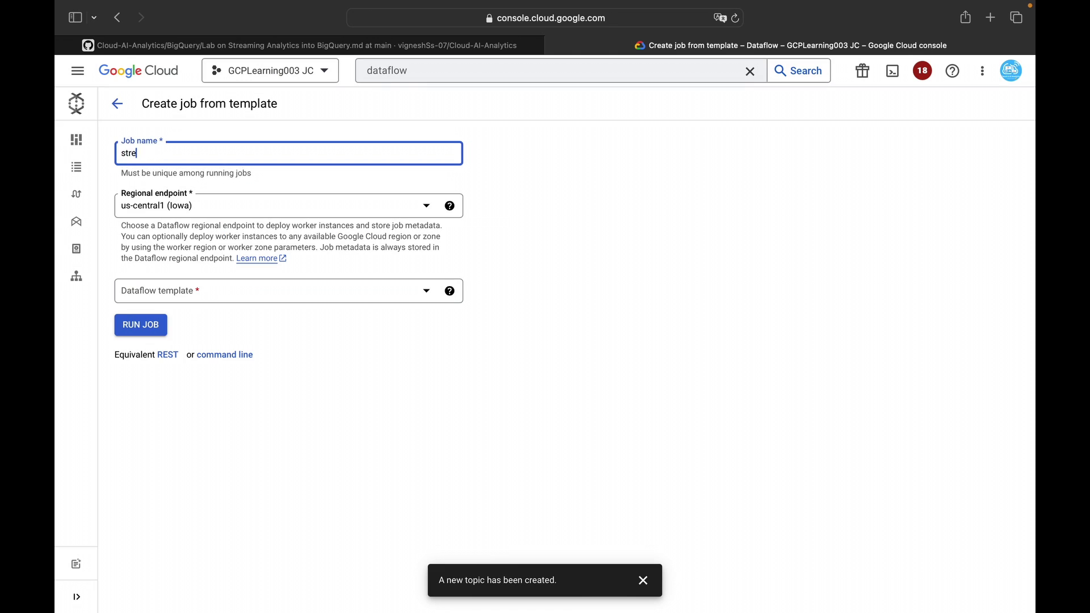
type("am_pubsubtobq")
left_click(252, 208)
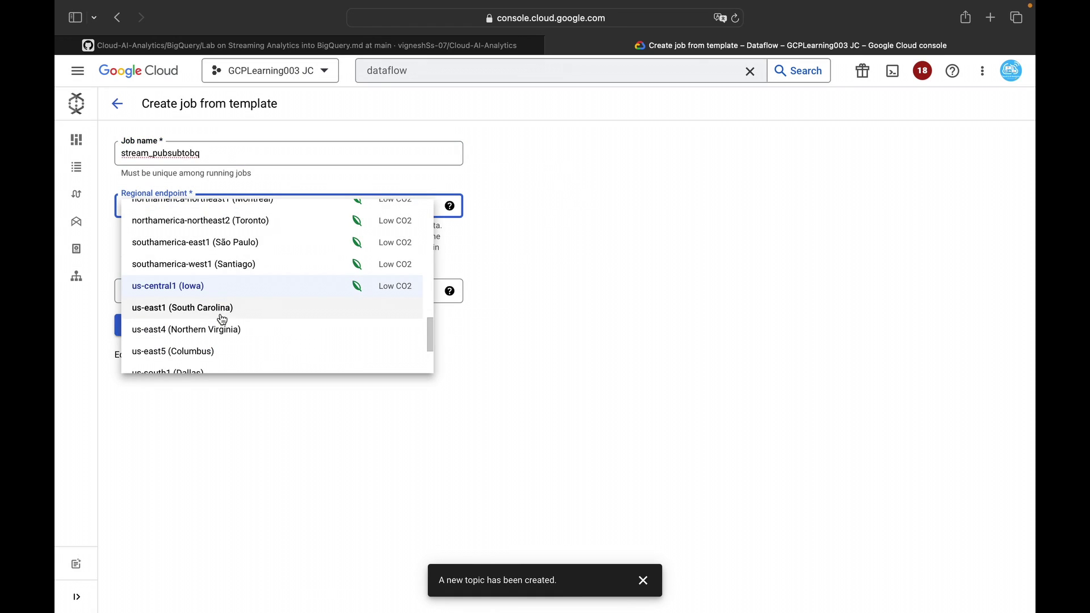
left_click(170, 330)
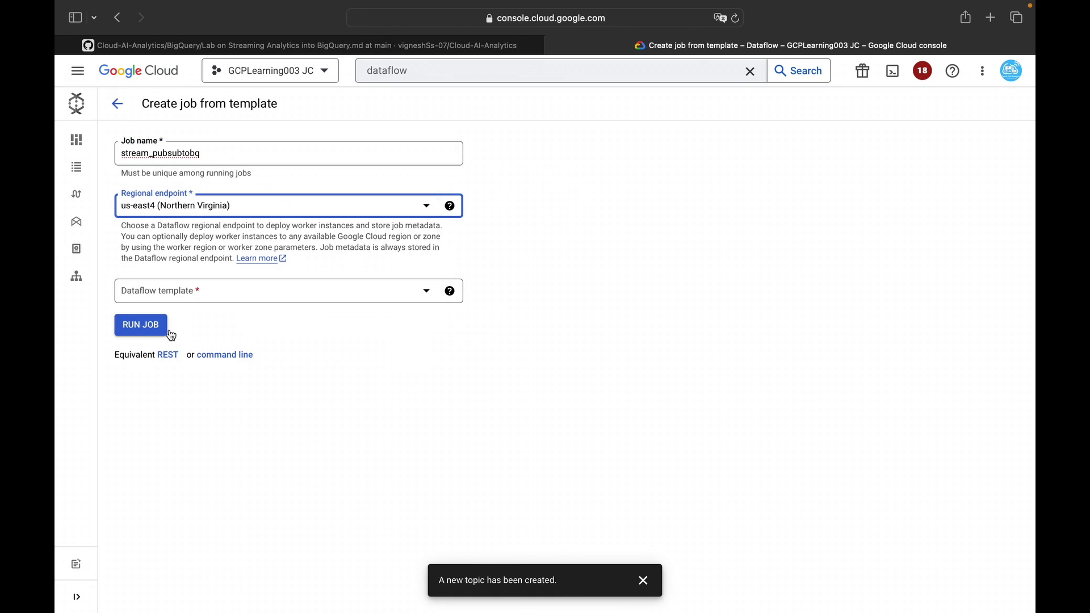
Step: Choose the streaming template Pub/Sub Topic to BigQuery for the Dataflow job
left_click(176, 292)
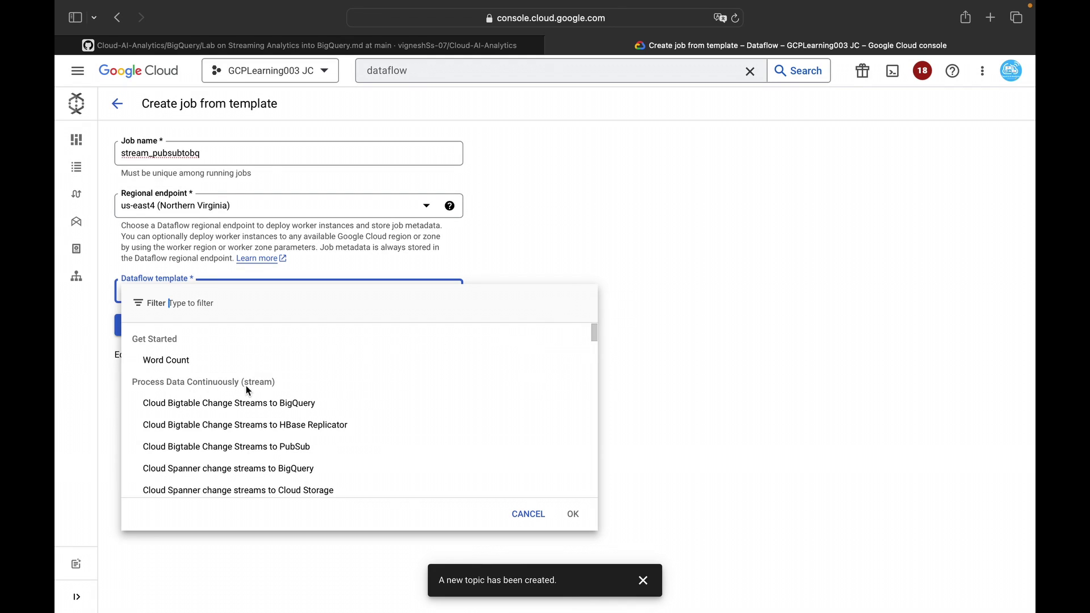
scroll(200, 389, "down", 5)
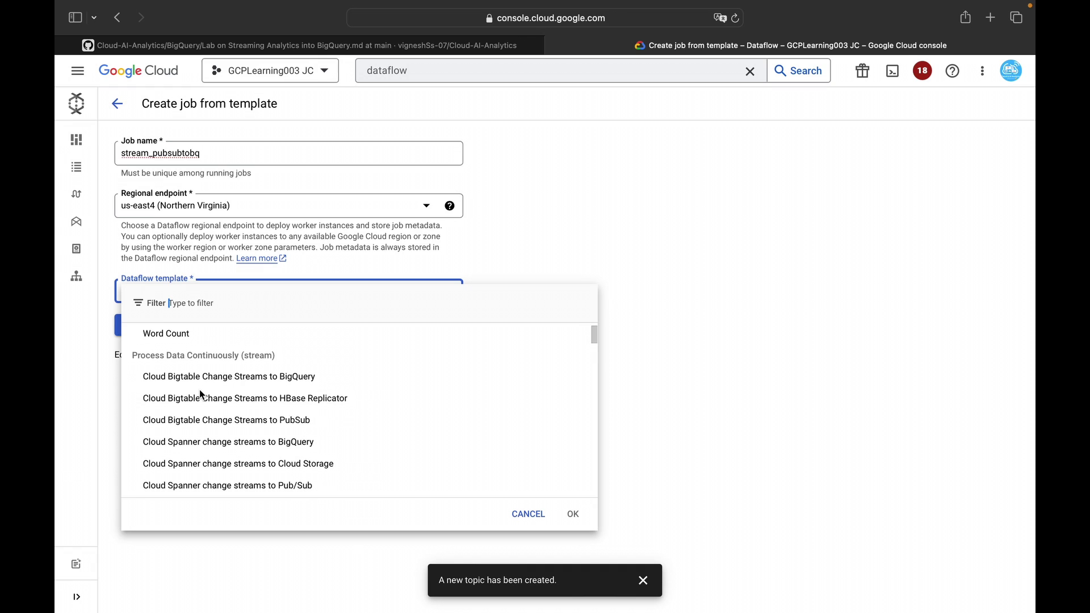
scroll(202, 394, "down", 6)
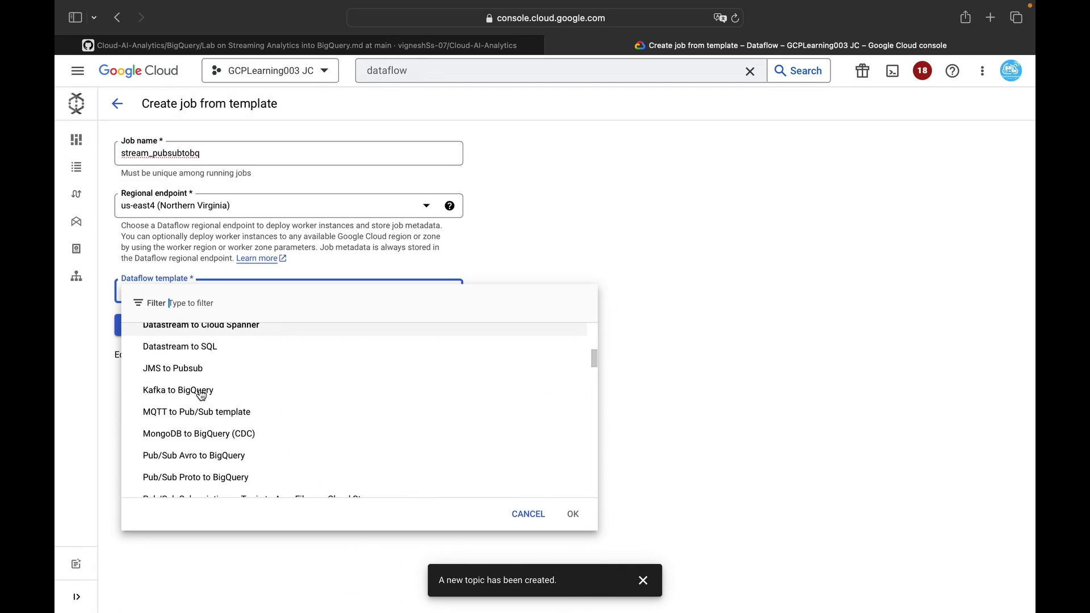
scroll(213, 438, "down", 1)
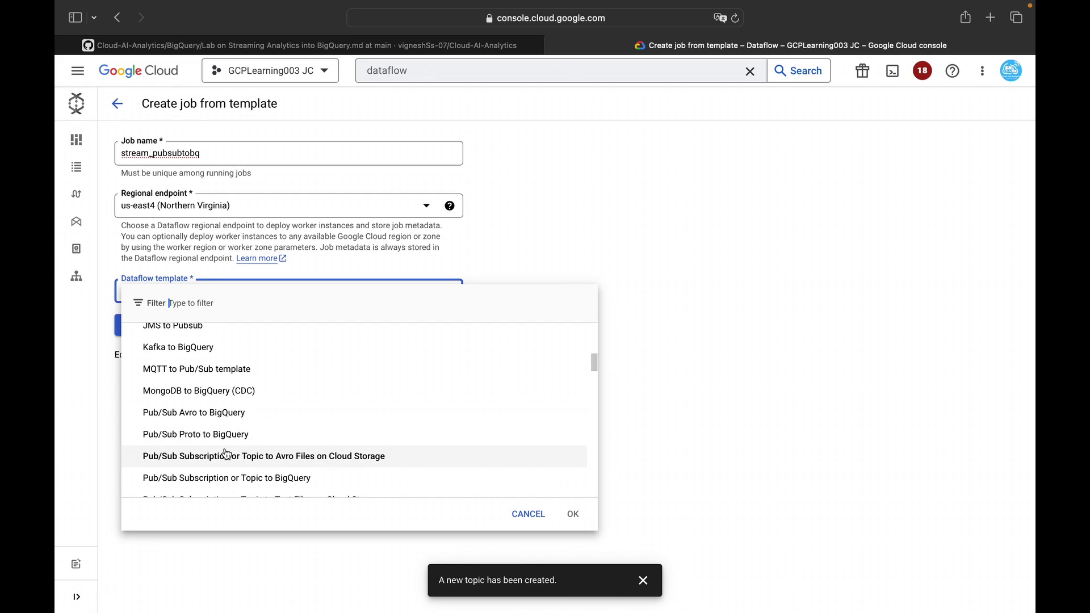
scroll(205, 457, "down", 2)
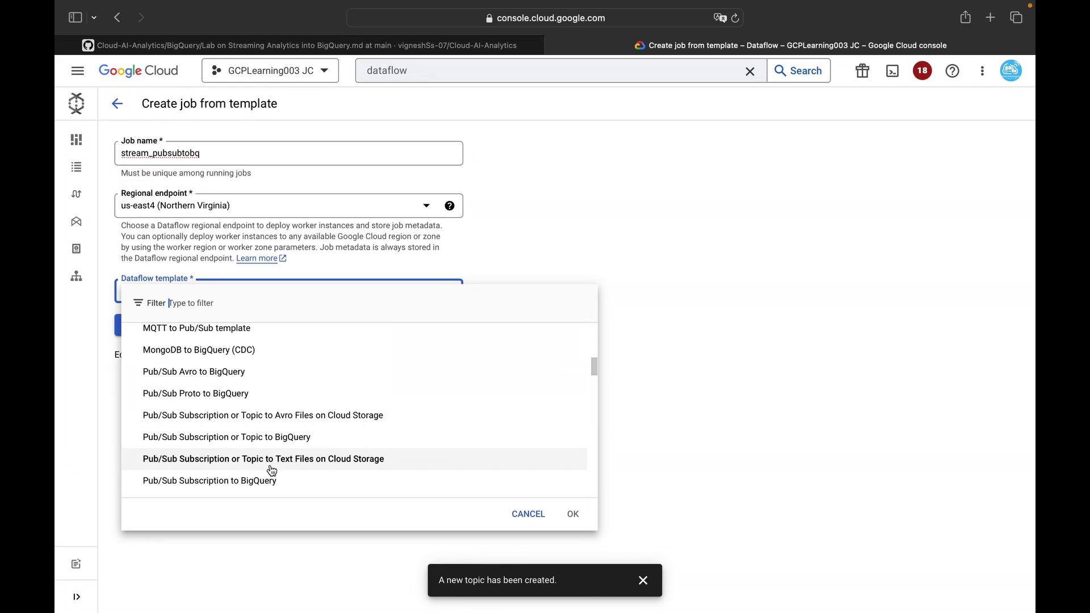
scroll(227, 435, "down", 1)
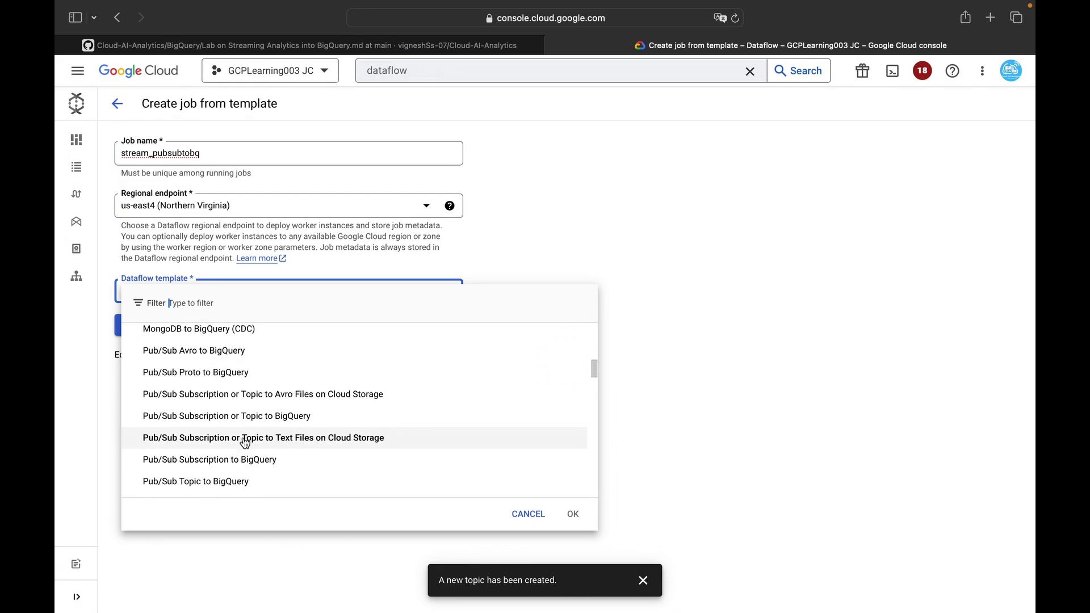
left_click(192, 484)
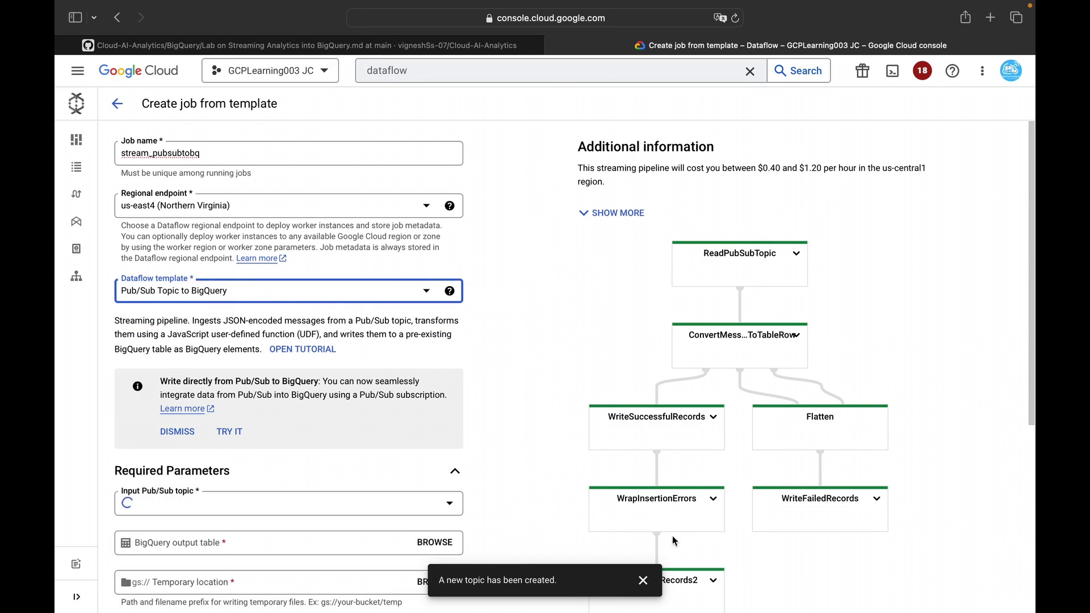
Step: Set the job's input topic to streaming-pubsubtobq and its BigQuery output table to stream_pubsubtobq in the streaming_pubsubtobq dataset
left_click(642, 580)
scroll(530, 312, "down", 5)
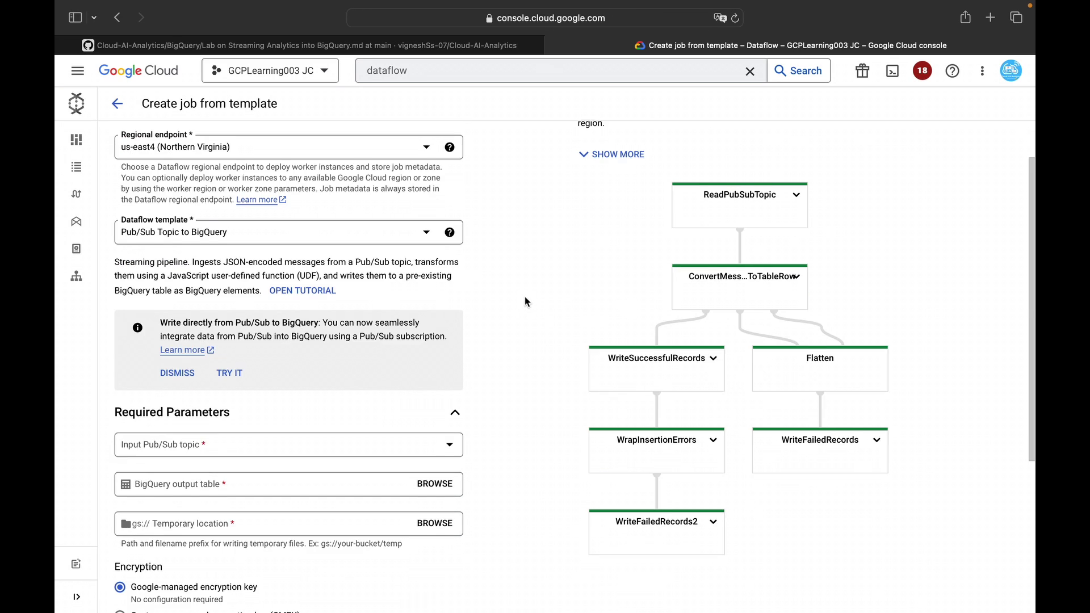
left_click(189, 203)
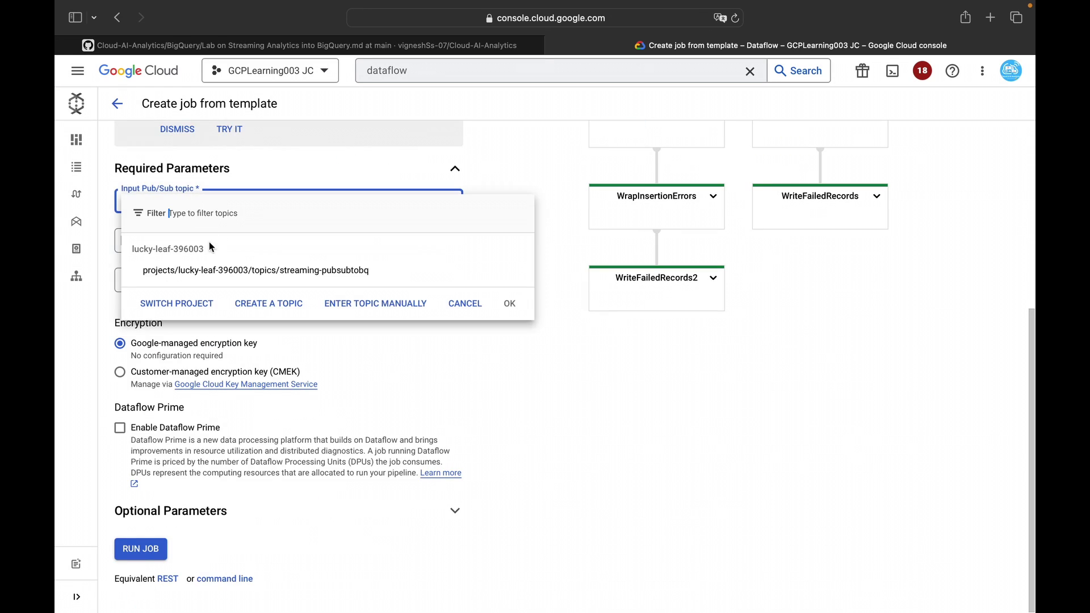
left_click(308, 271)
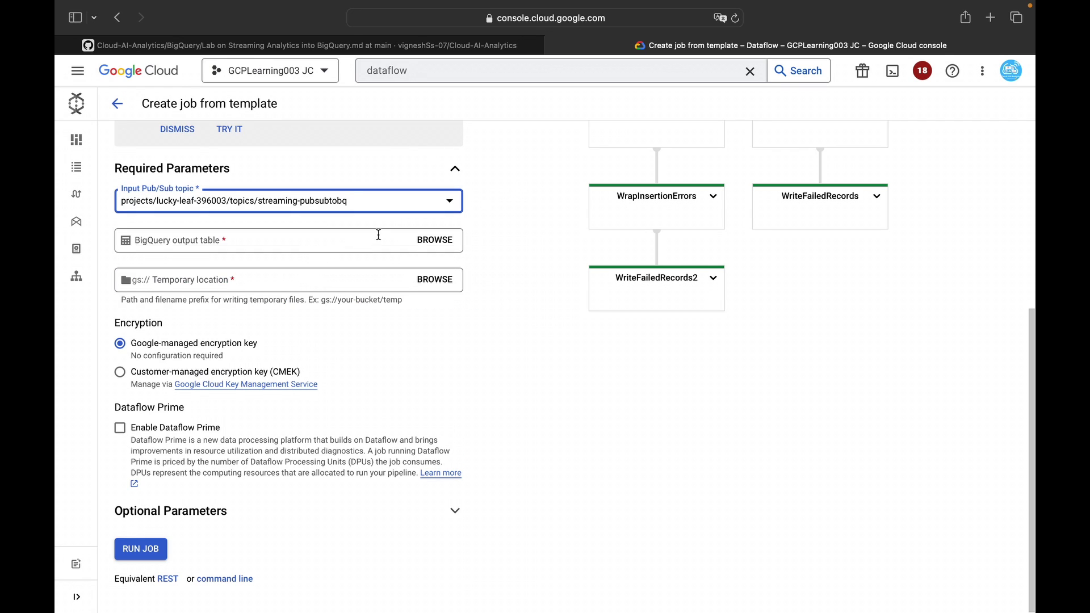
left_click(422, 244)
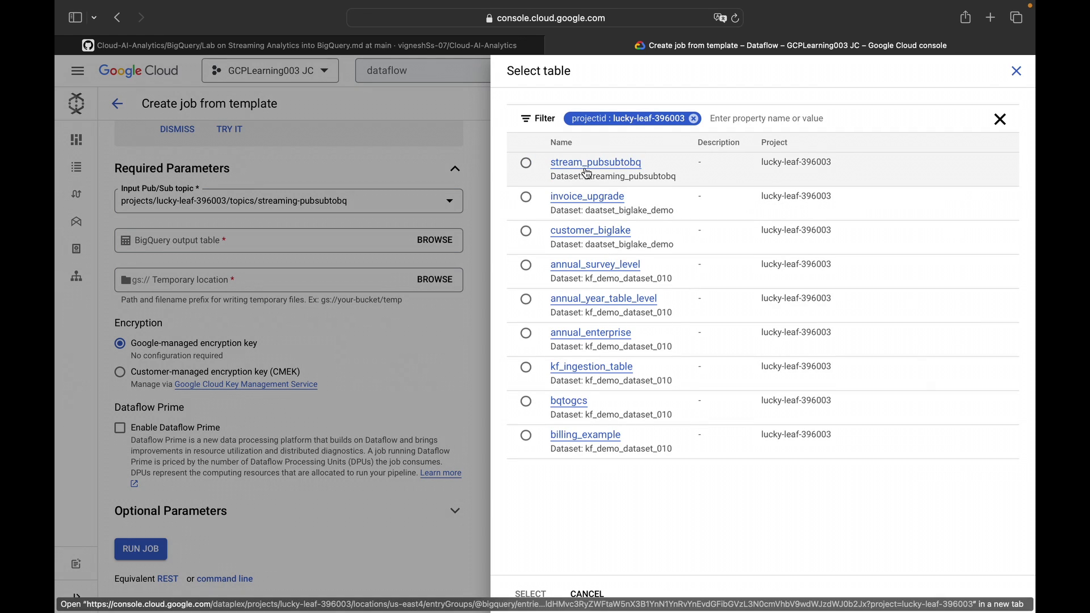
left_click(526, 162)
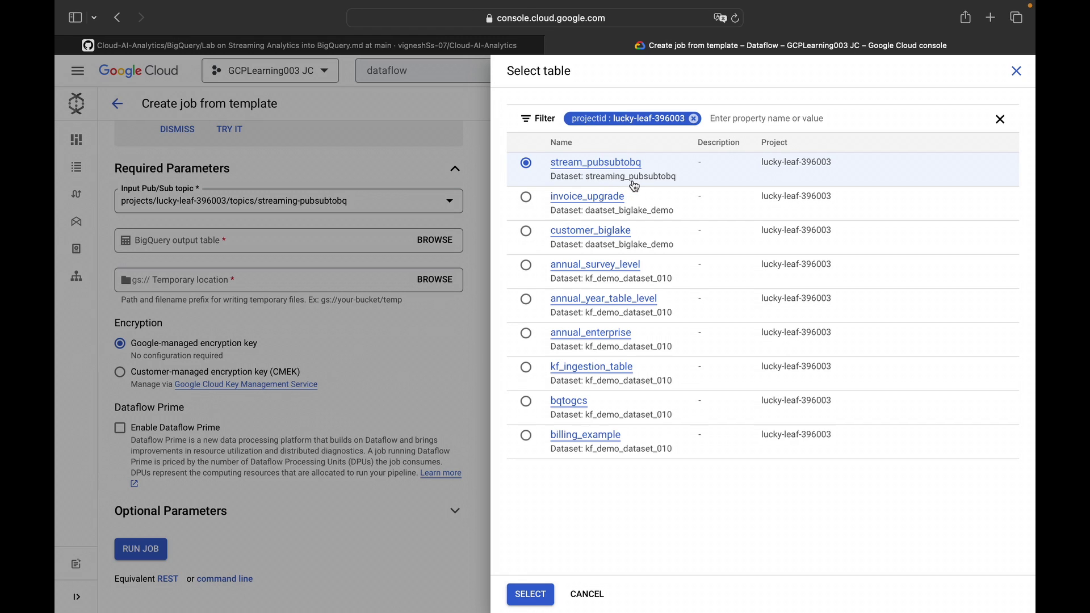
left_click(530, 594)
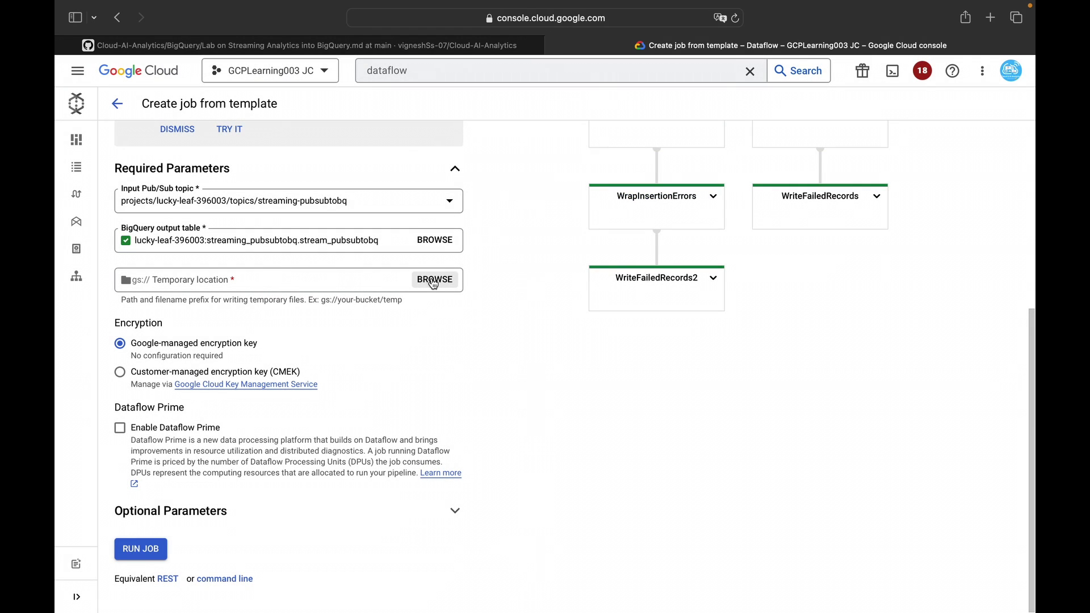
Step: Set the job's temporary location to the temp/ folder of bq-streaming-bucket
left_click(435, 279)
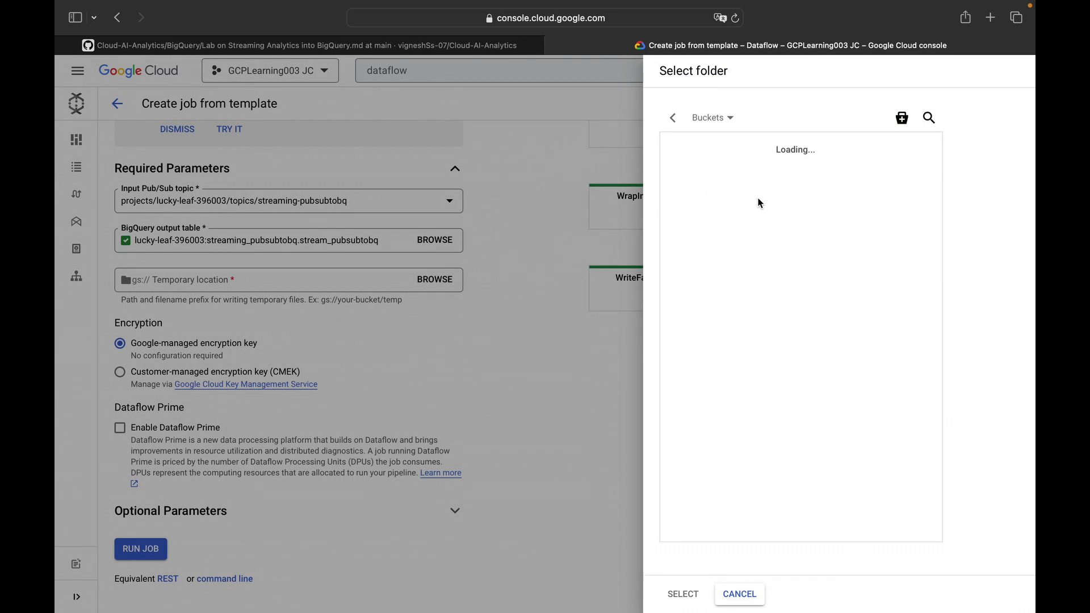
left_click(916, 175)
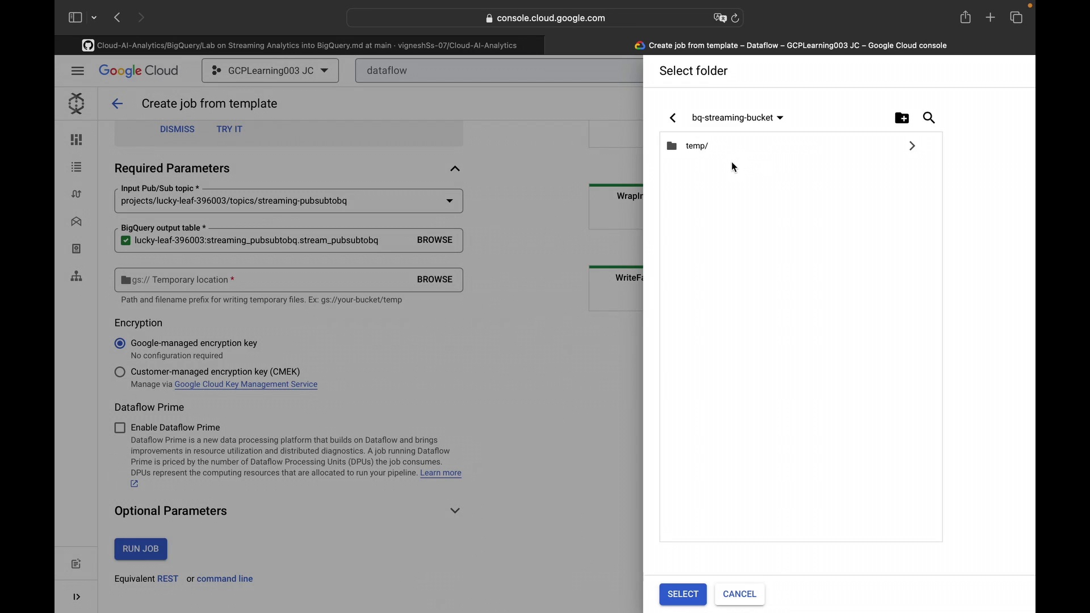
left_click(708, 155)
left_click(682, 595)
Step: Review the equivalent gcloud command line for the configured job, then return to the job form
mouse_move(96, 267)
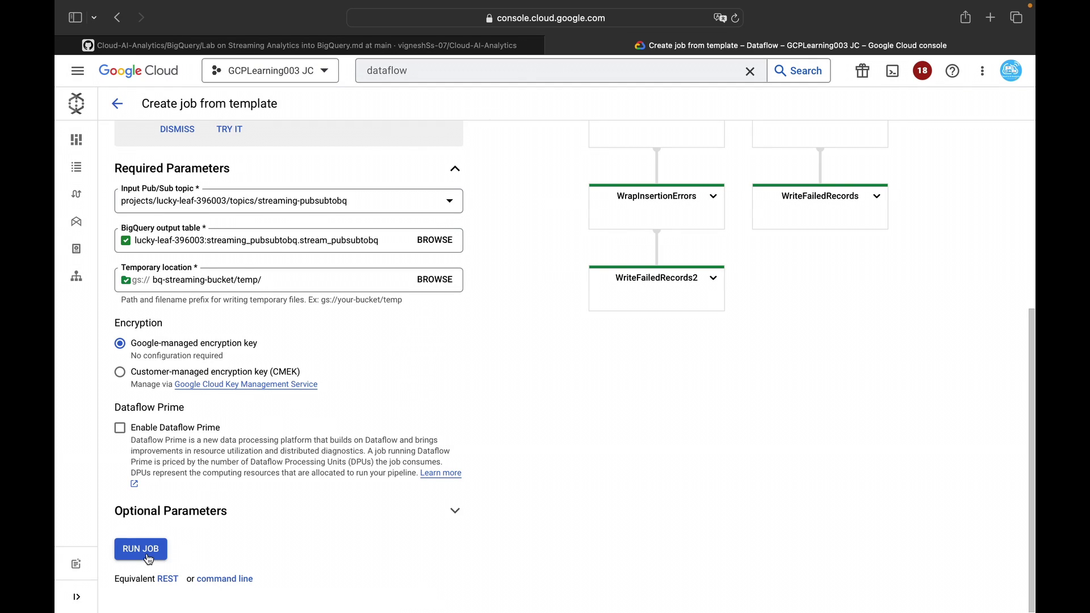
left_click(235, 588)
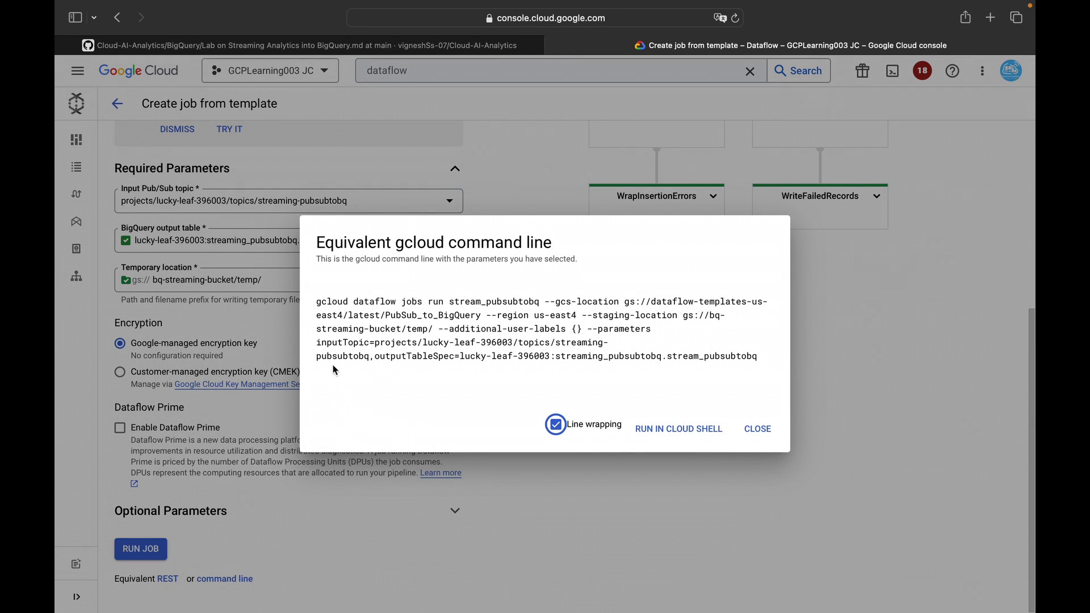
left_click_drag(316, 301, 761, 427)
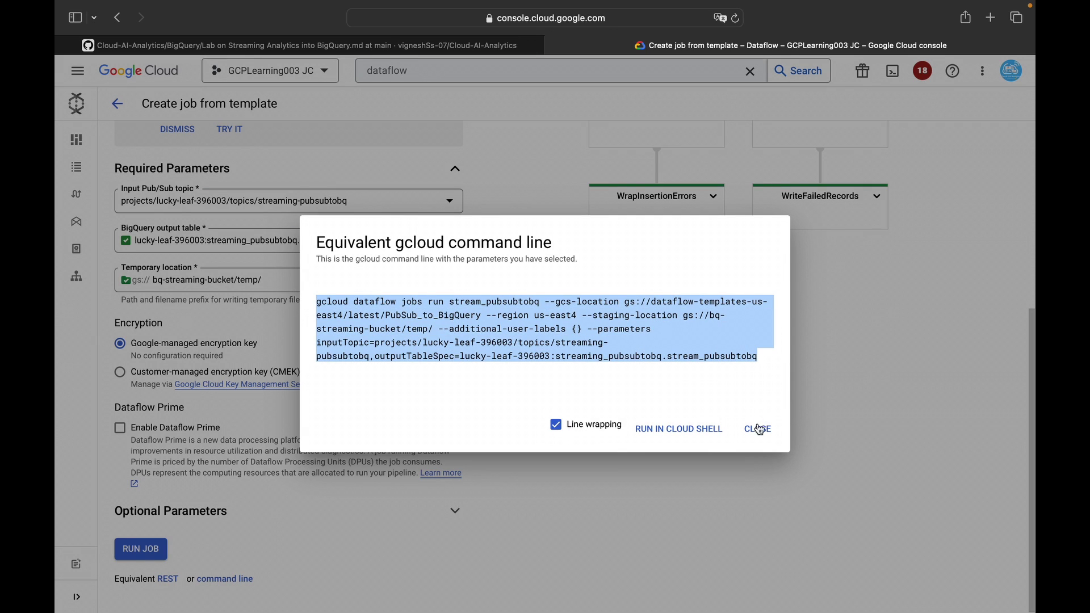
left_click(759, 429)
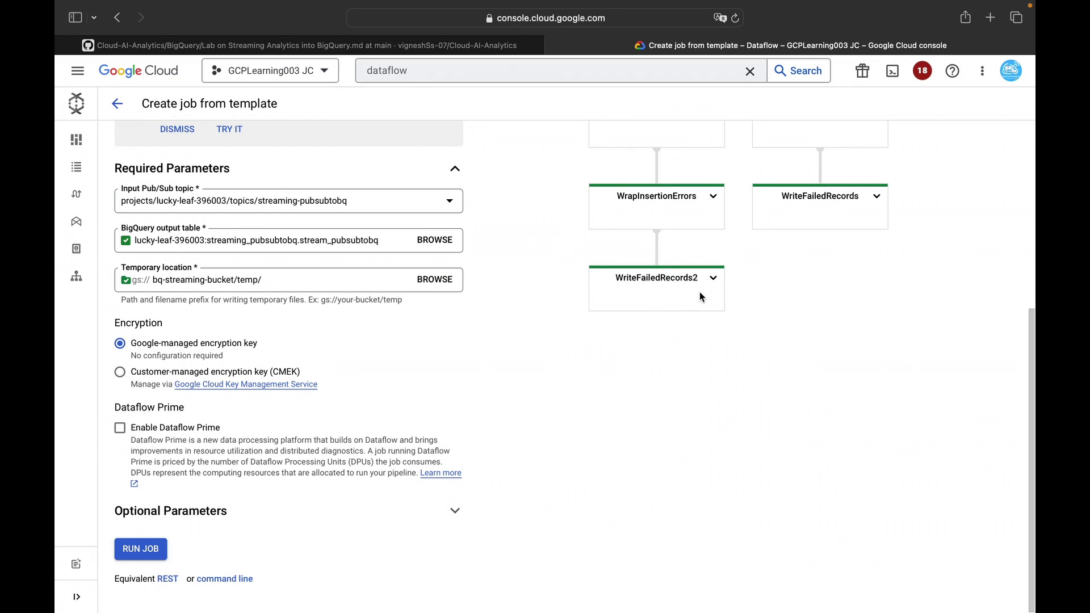
Step: Run the configured stream_pubsubtobq Dataflow job and look over its job graph
left_click(149, 553)
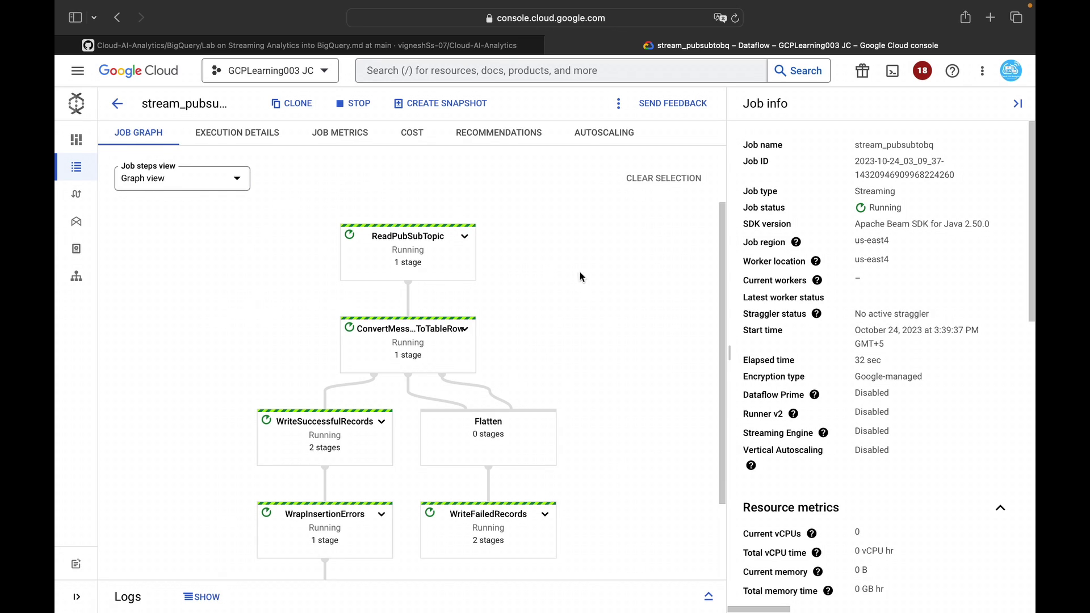
scroll(560, 315, "down", 2)
scroll(561, 315, "up", 2)
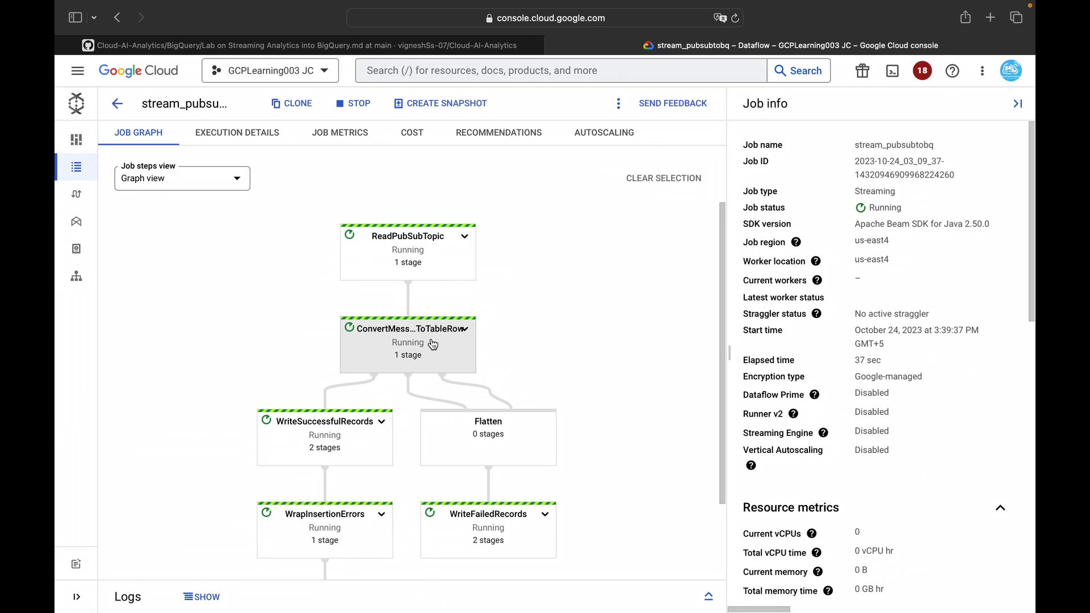
scroll(442, 341, "down", 2)
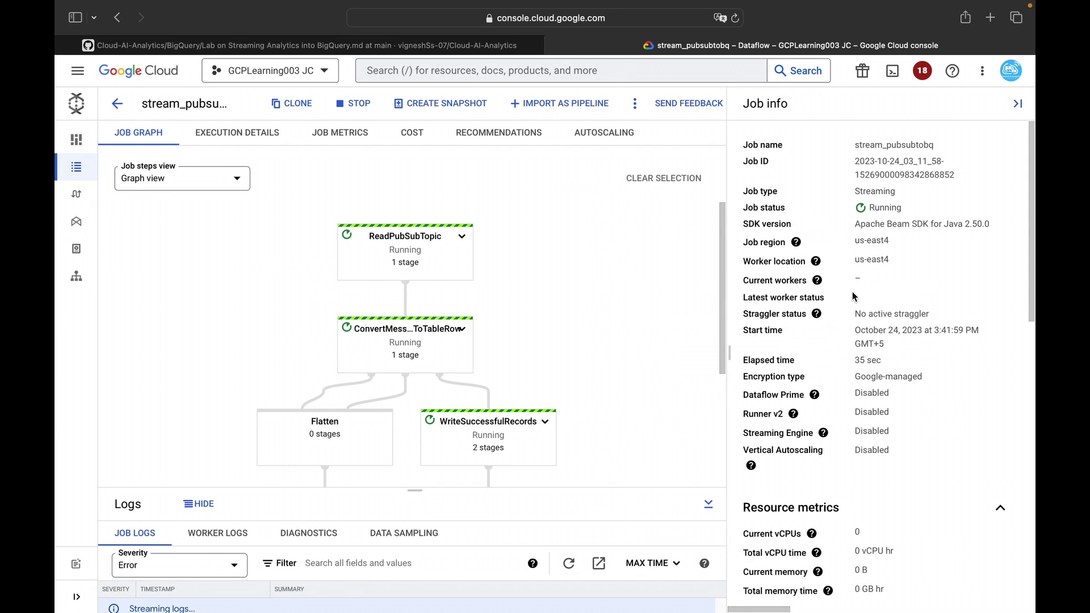
Step: Open the Google Cloud console home page in a new browser tab, keeping the Dataflow job page open
right_click(647, 63)
left_click(167, 79)
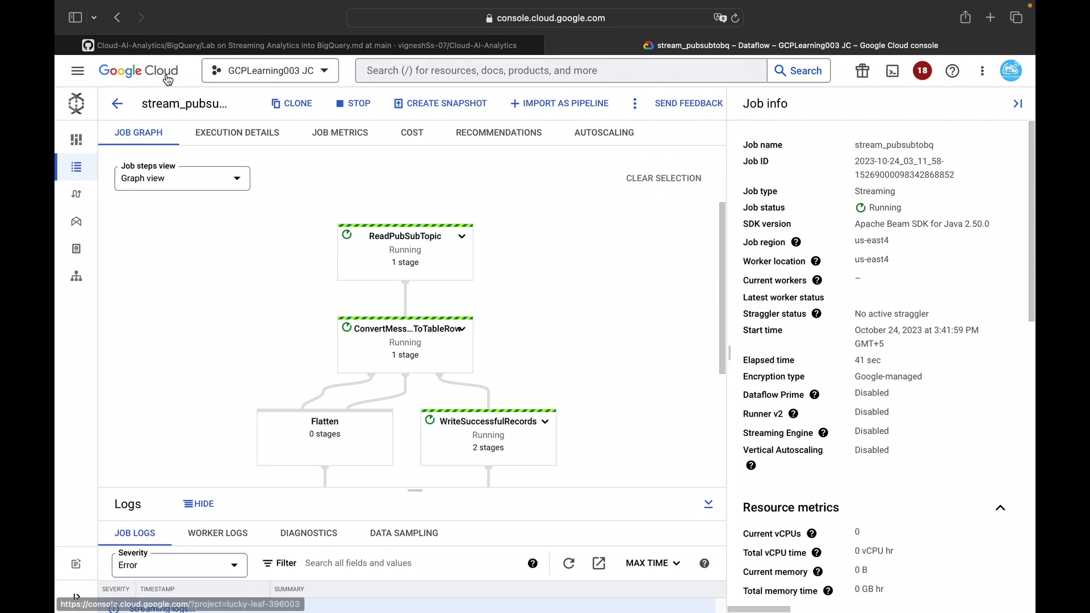
right_click(167, 79)
left_click(178, 79)
Step: Copy the test message {"data": "KF is a Kind person"} from Task 5 of the GitHub lab page
left_click(255, 45)
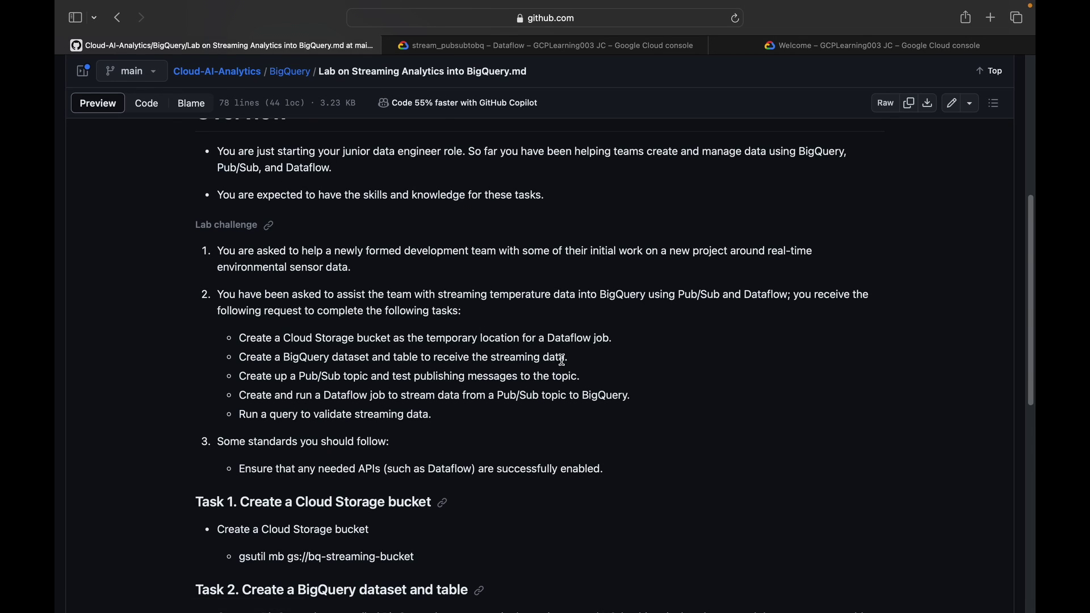
scroll(562, 360, "down", 8)
left_click_drag(603, 511, 753, 511)
key("super+c")
scroll(605, 443, "down", 2)
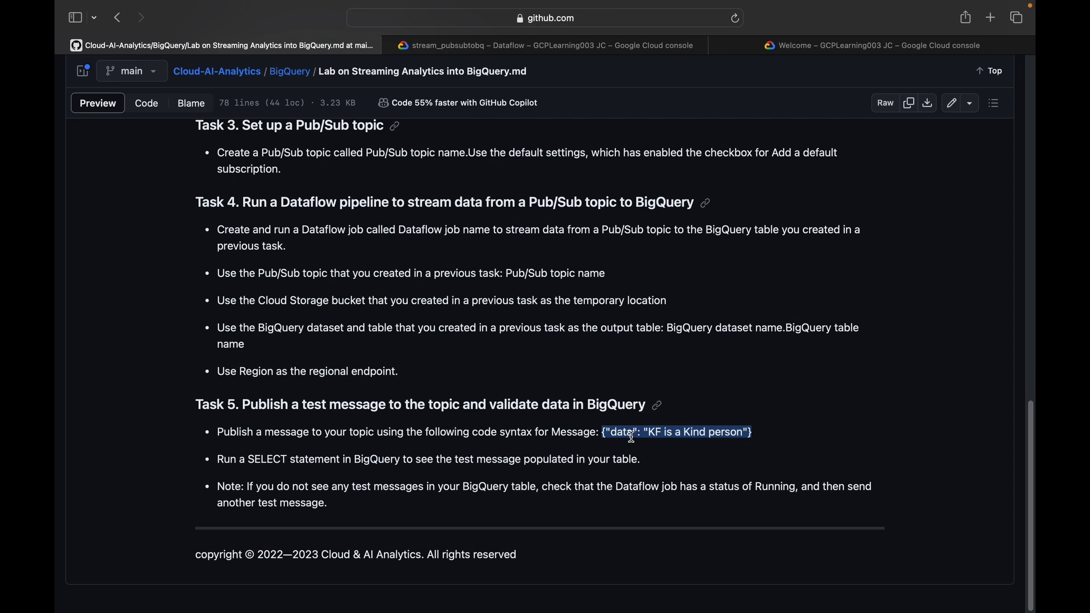
right_click(672, 432)
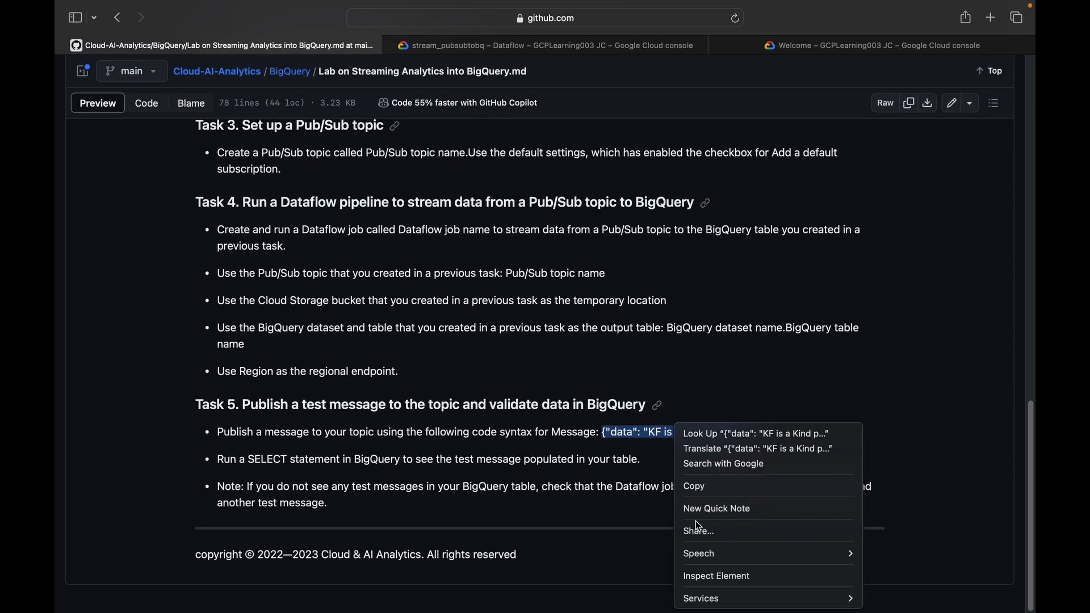
left_click(701, 489)
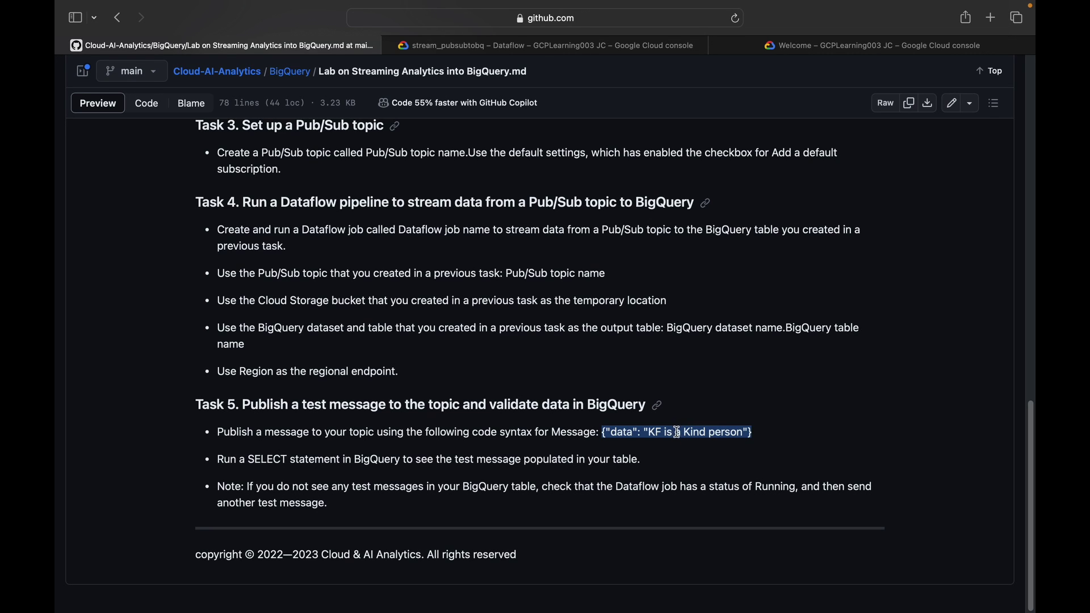
Step: Open the Pub/Sub topic streaming-pubsubtobq and start a new message with the body {"data": "KF is a Kind person"}
left_click(794, 48)
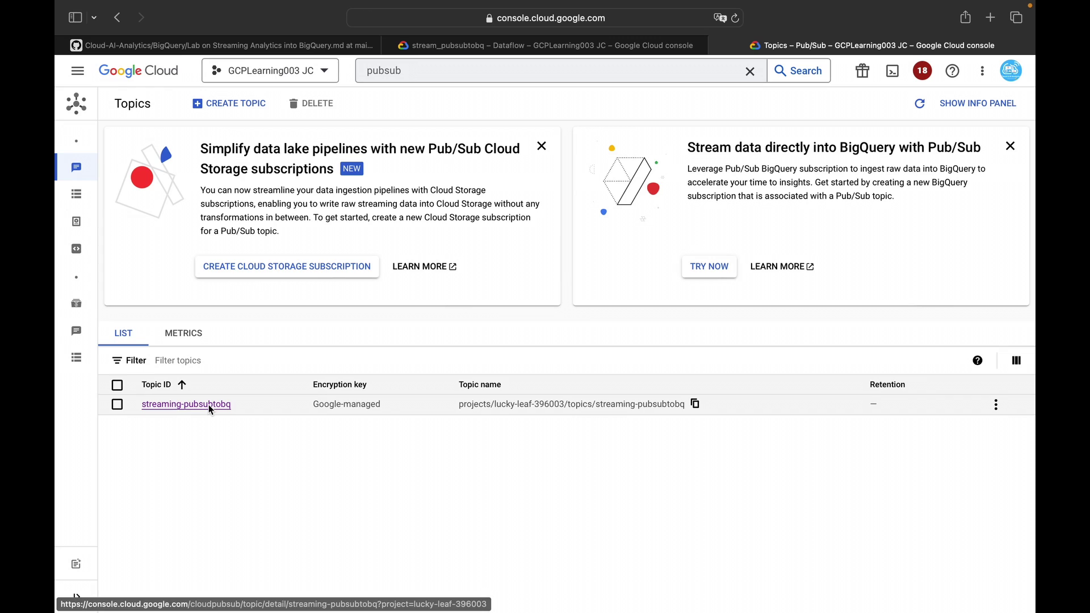
left_click(208, 405)
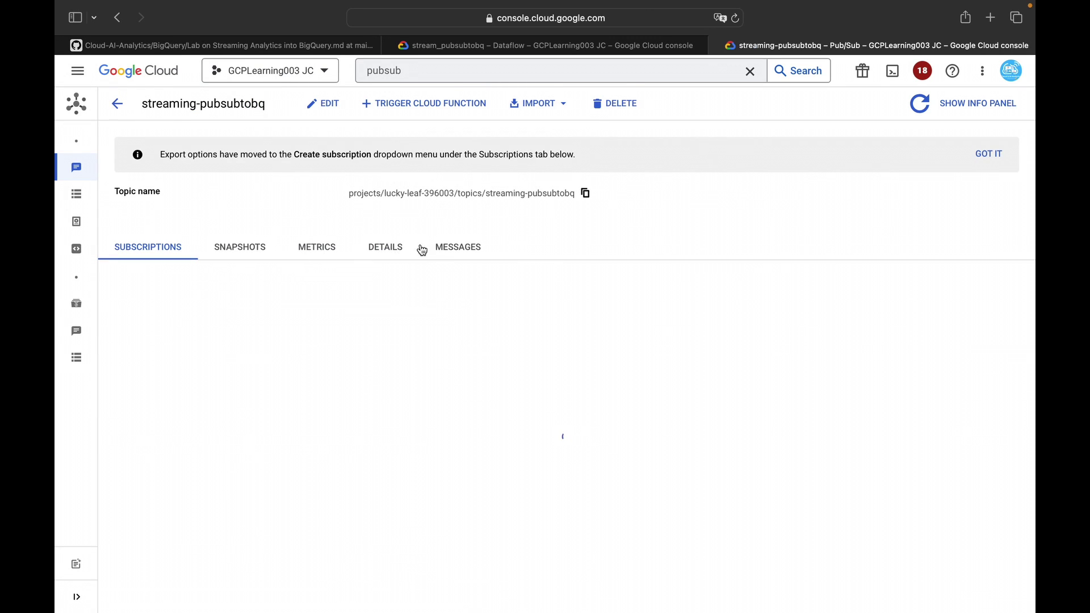
left_click(443, 247)
left_click(162, 358)
key("super+v")
Step: Set the number of messages to 9 and publish them to the topic
left_click(413, 225)
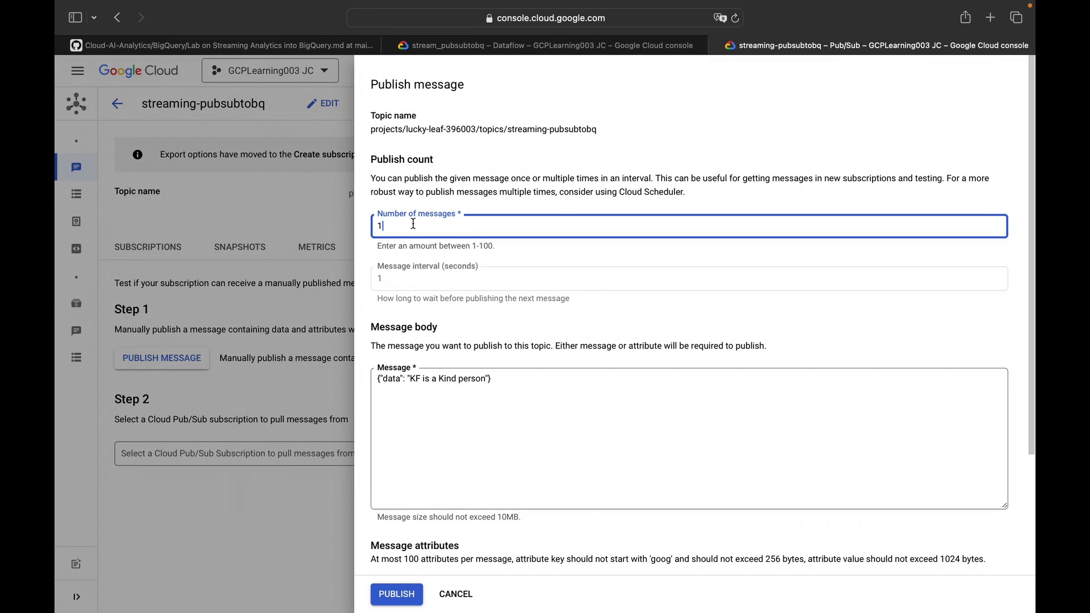
type("0")
key("BackSpace")
key("BackSpace")
type("9")
left_click(764, 316)
scroll(763, 316, "down", 3)
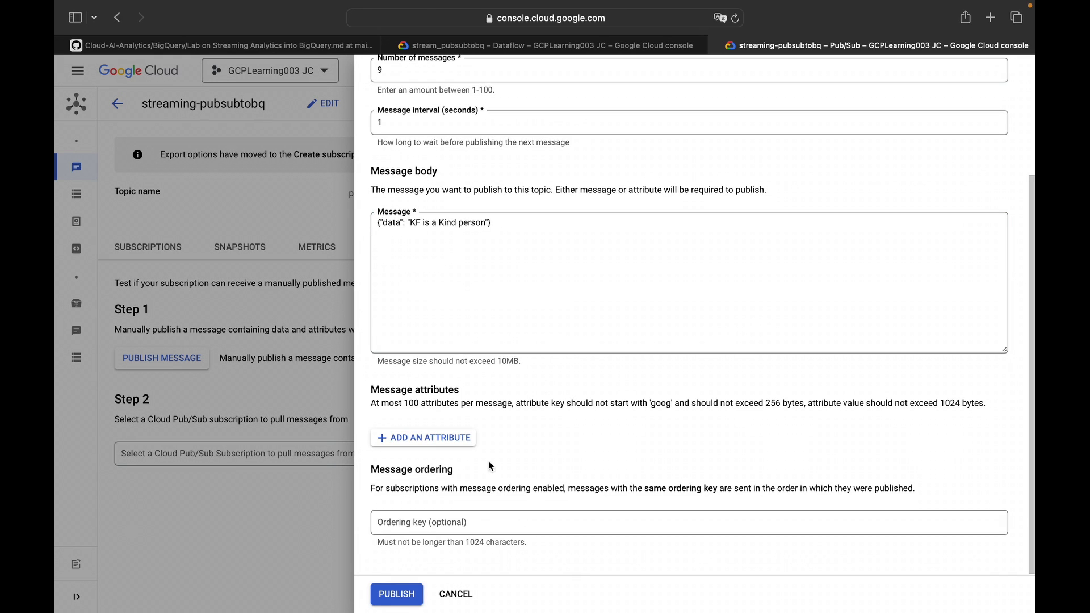
left_click(379, 593)
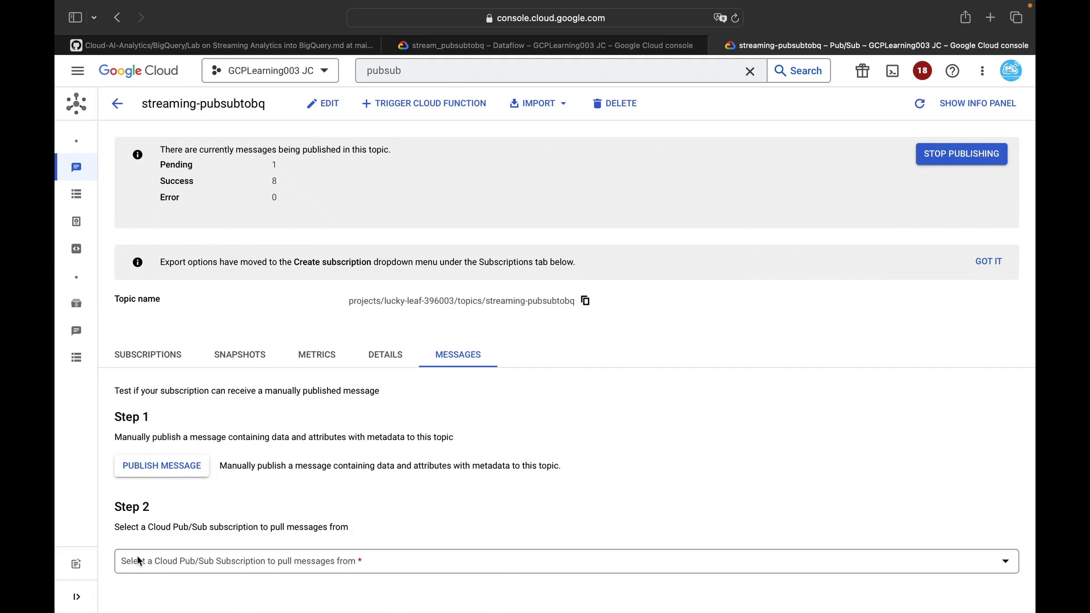
Step: Duplicate the Pub/Sub topic's browser tab and open a BigQuery query on the stream_pubsubtobq table in it
mouse_move(628, 50)
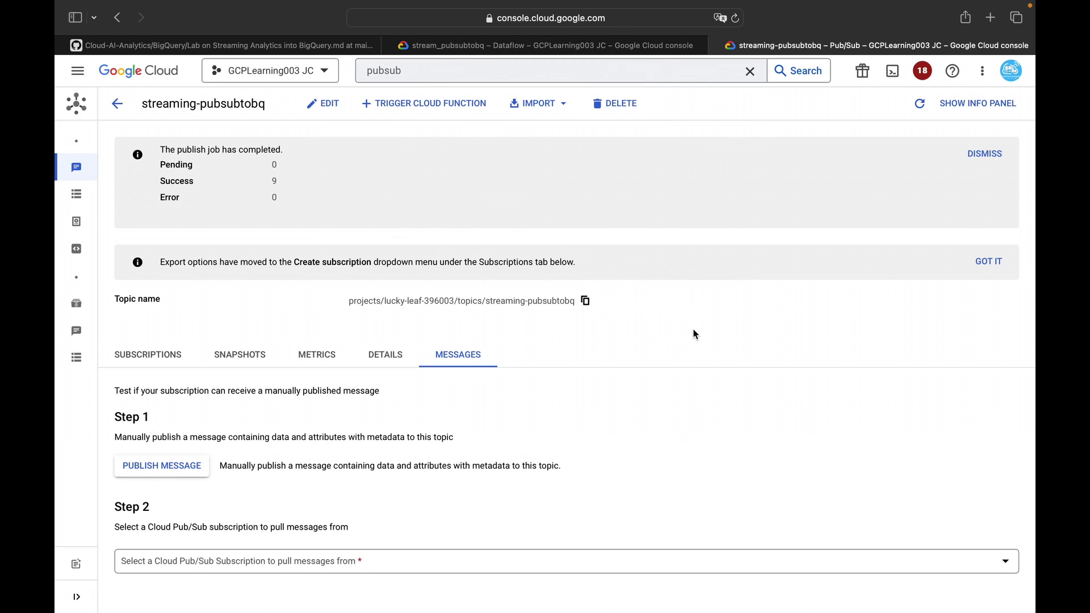
right_click(800, 48)
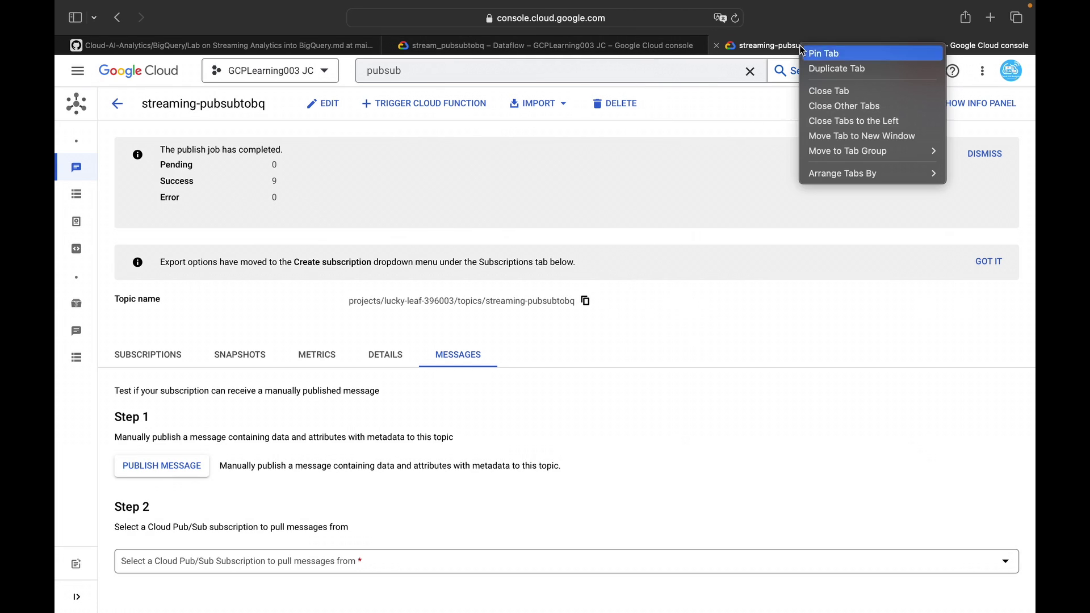
left_click(820, 68)
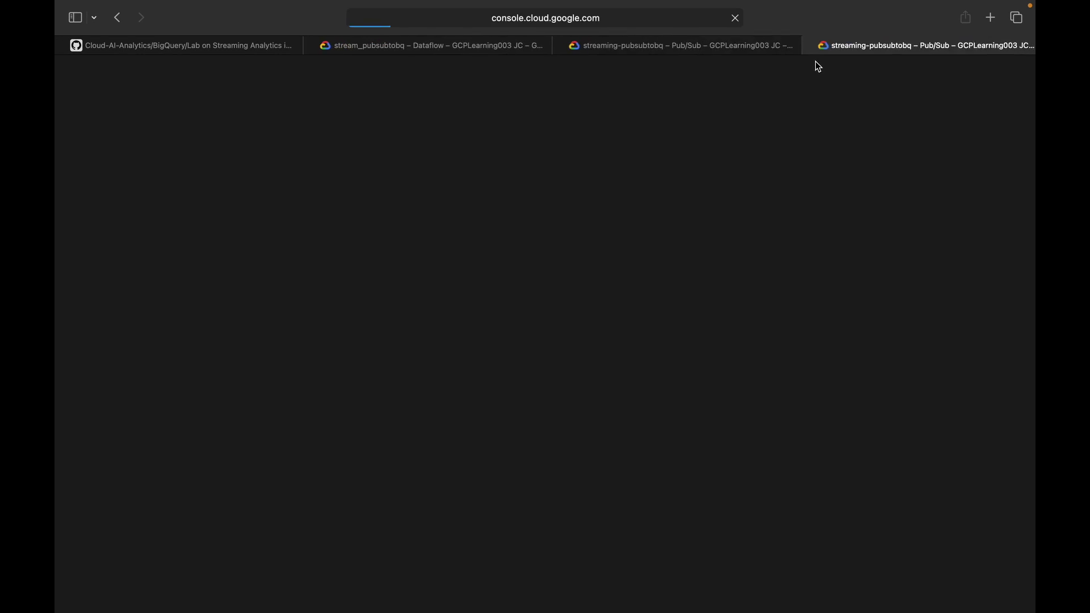
left_click(493, 74)
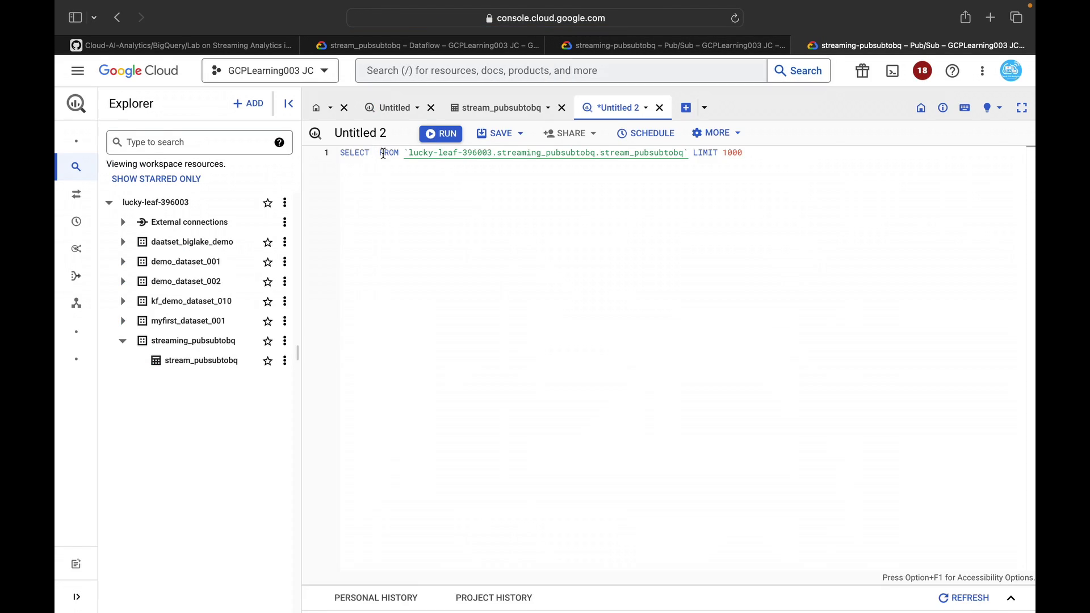
Step: Complete the query as SELECT * on the stream_pubsubtobq table and run it, enlarging the results area
type("*")
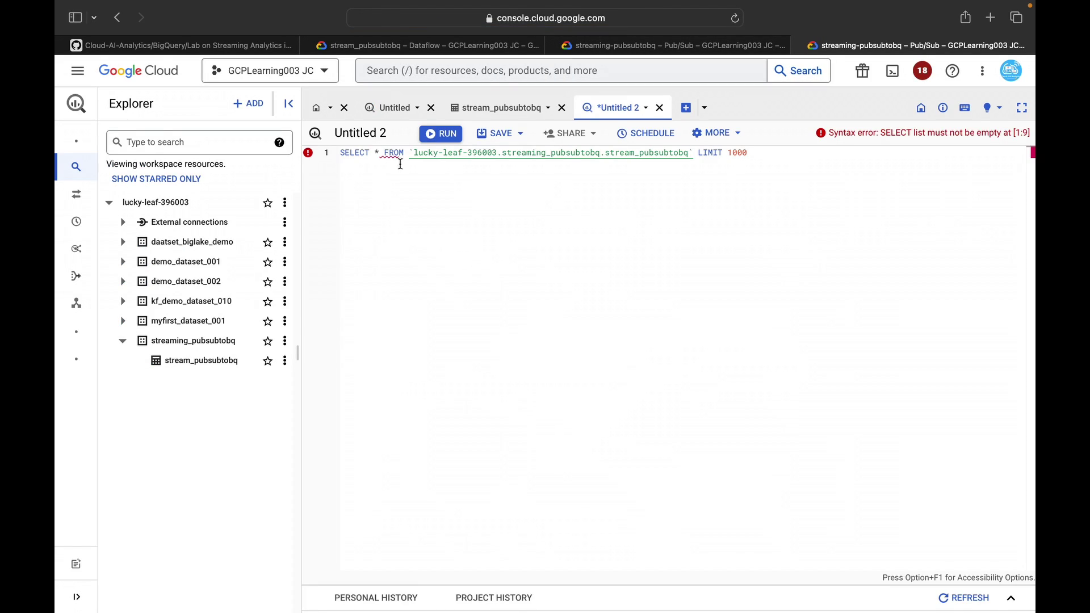
left_click_drag(749, 152, 341, 152)
left_click(320, 149)
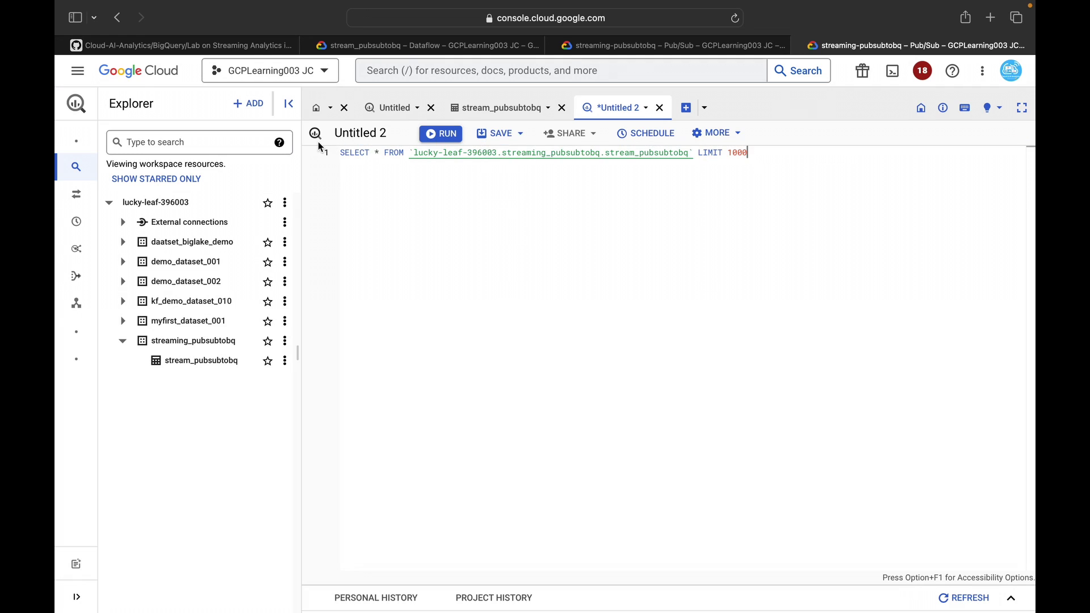
key("super+a")
left_click(440, 134)
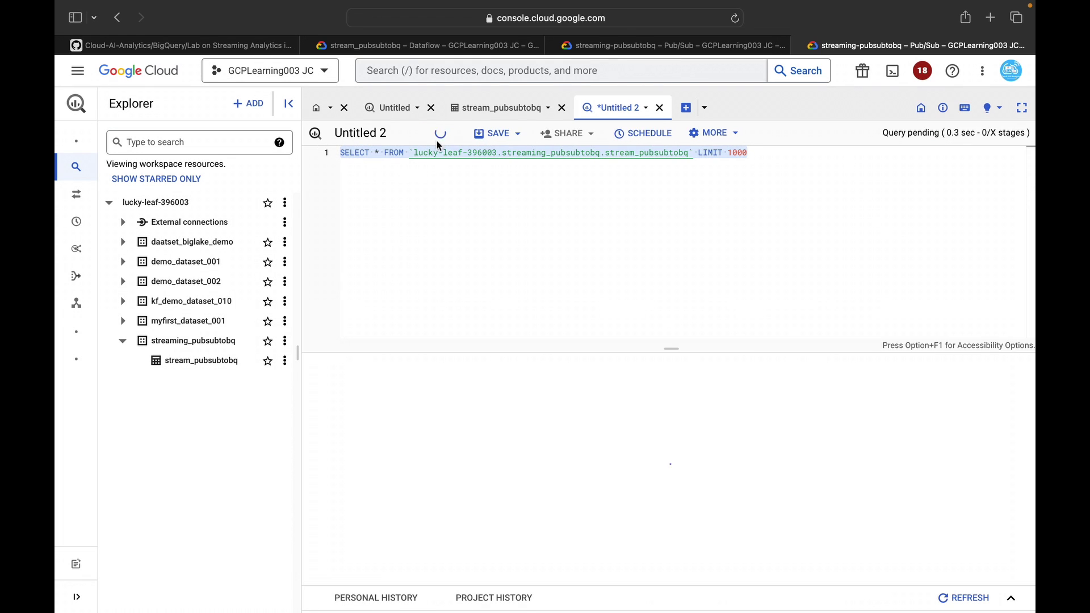
left_click_drag(671, 348, 673, 308)
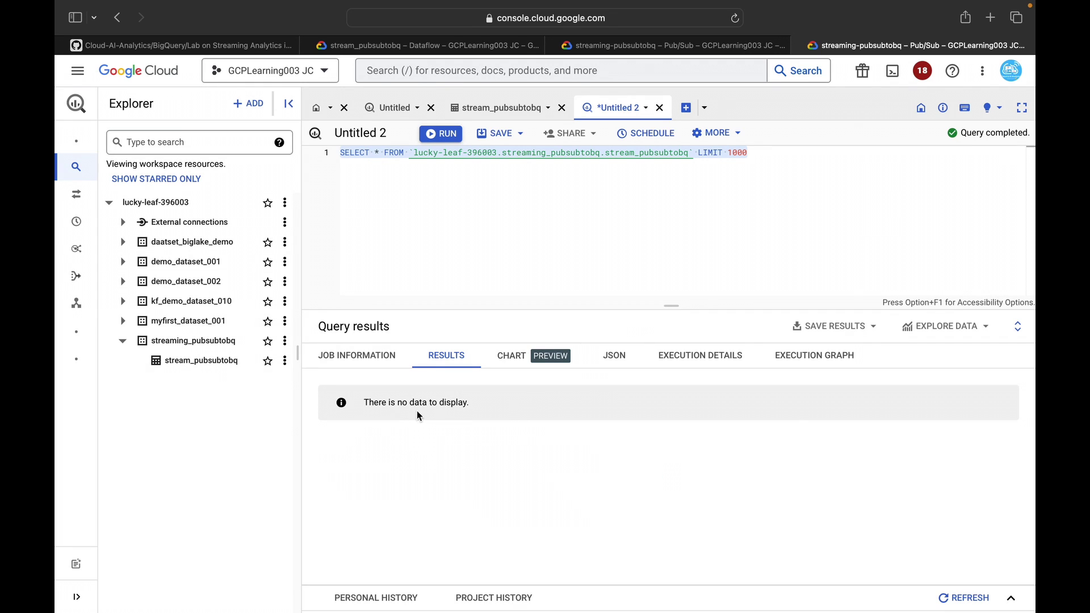
key("super+a")
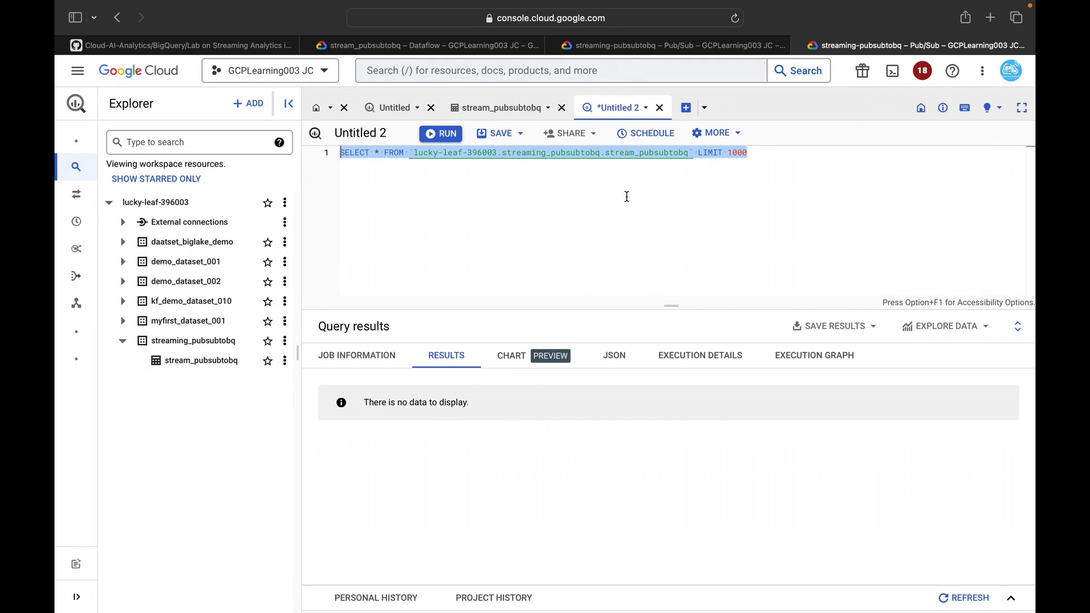
Step: Check the stream_pubsubtobq job's status in the Dataflow jobs list and reopen the running job
left_click(464, 50)
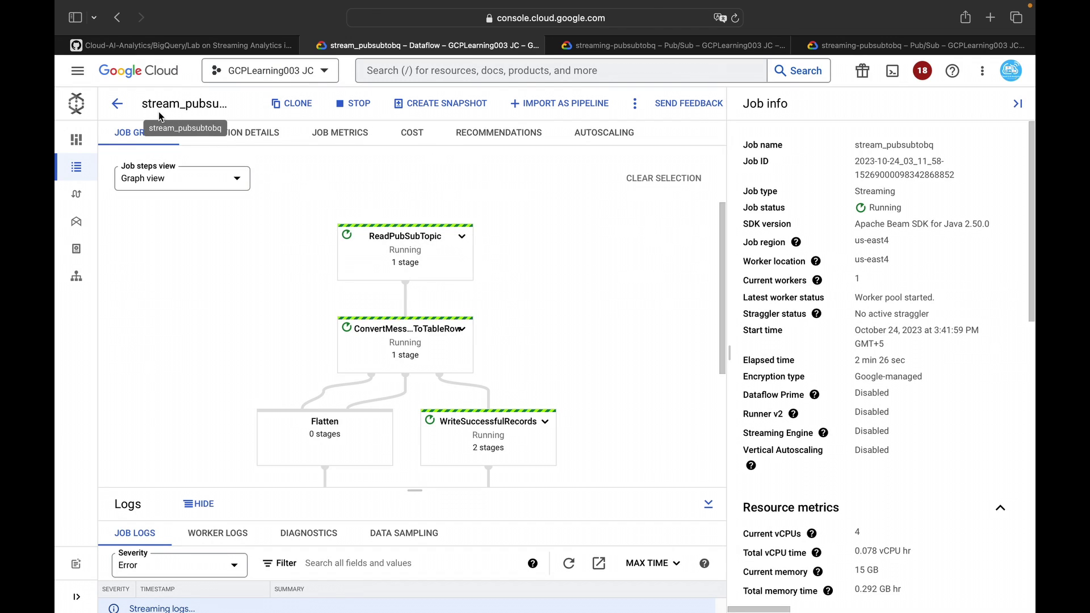
left_click(117, 104)
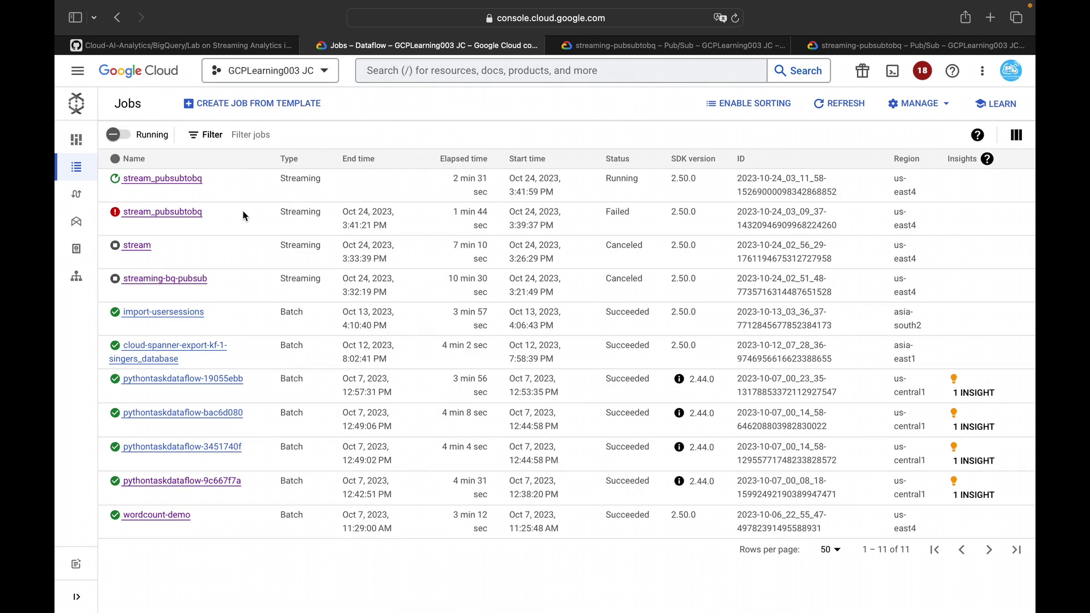
left_click(163, 178)
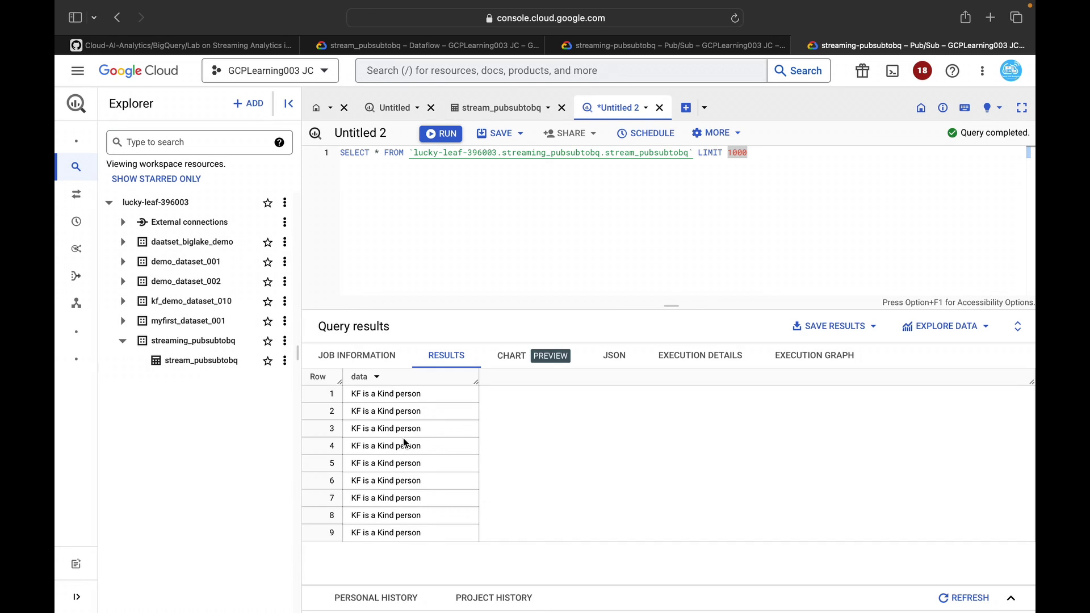
key("super+a")
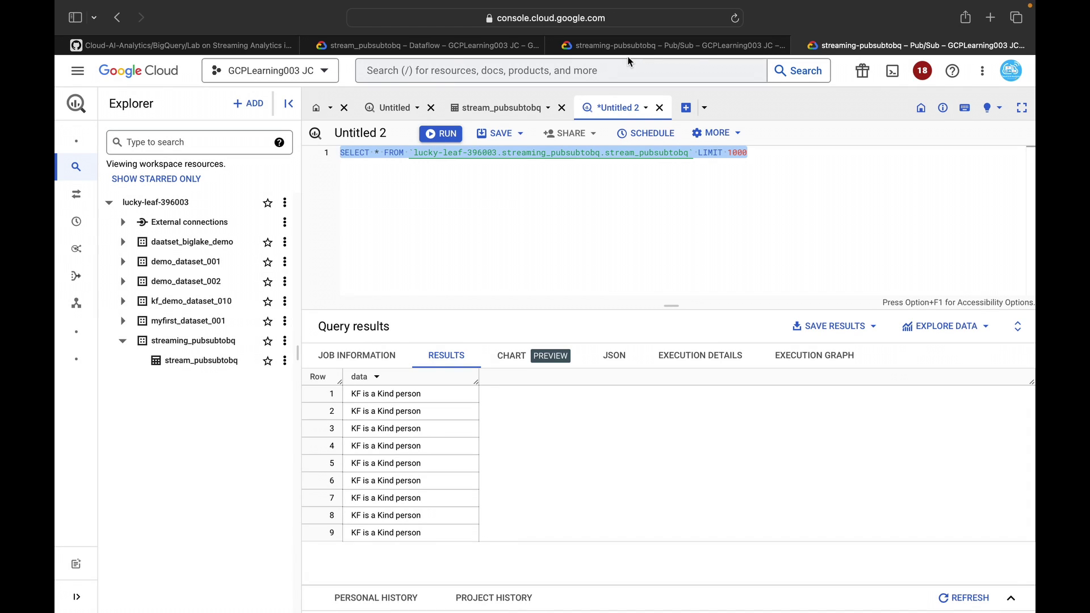
key("ctrl+Up")
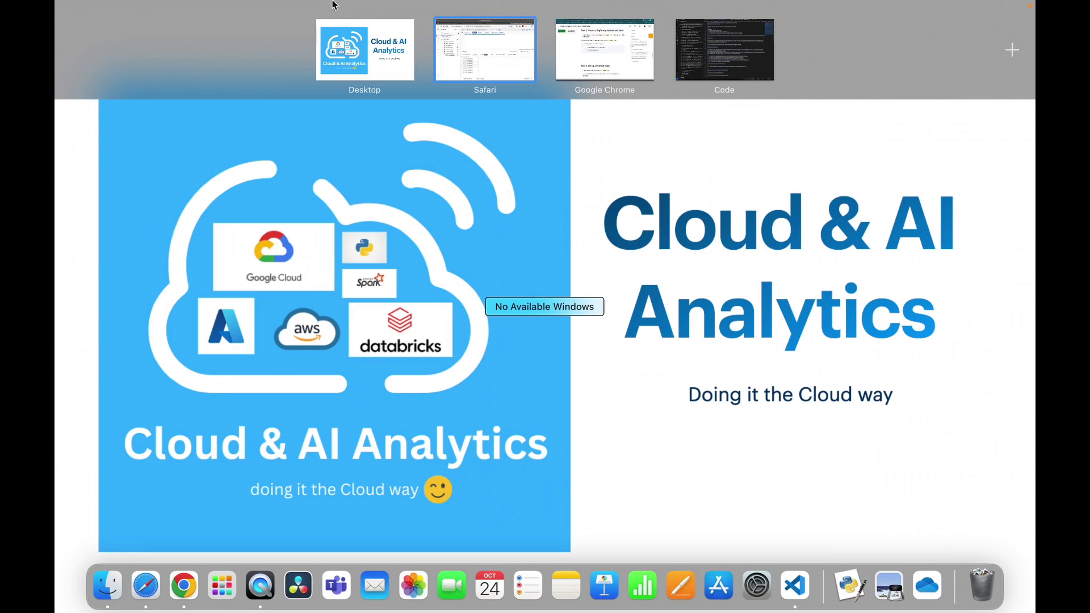
left_click(344, 50)
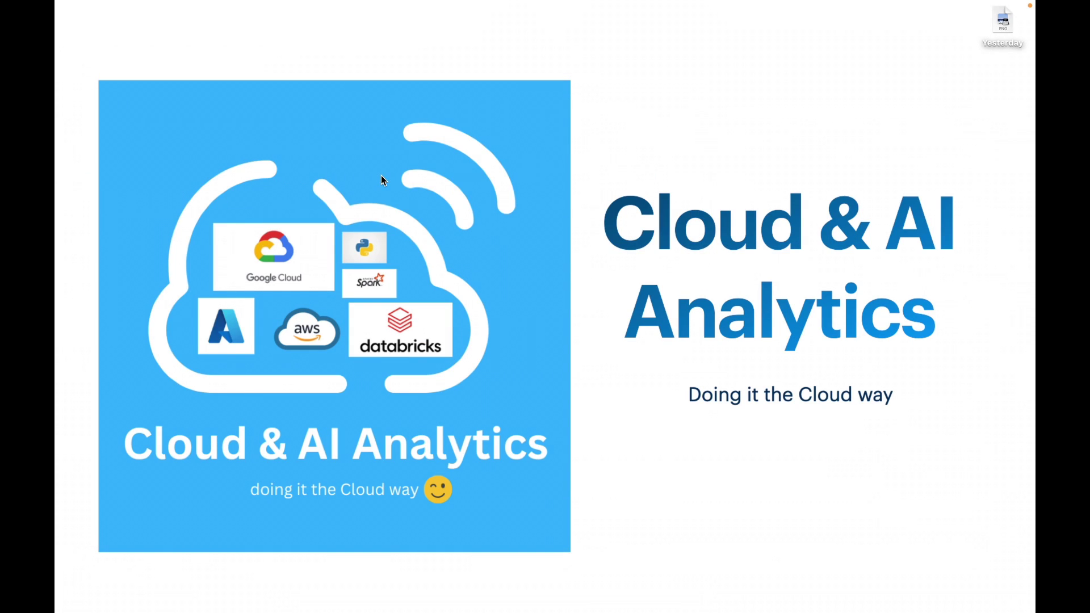